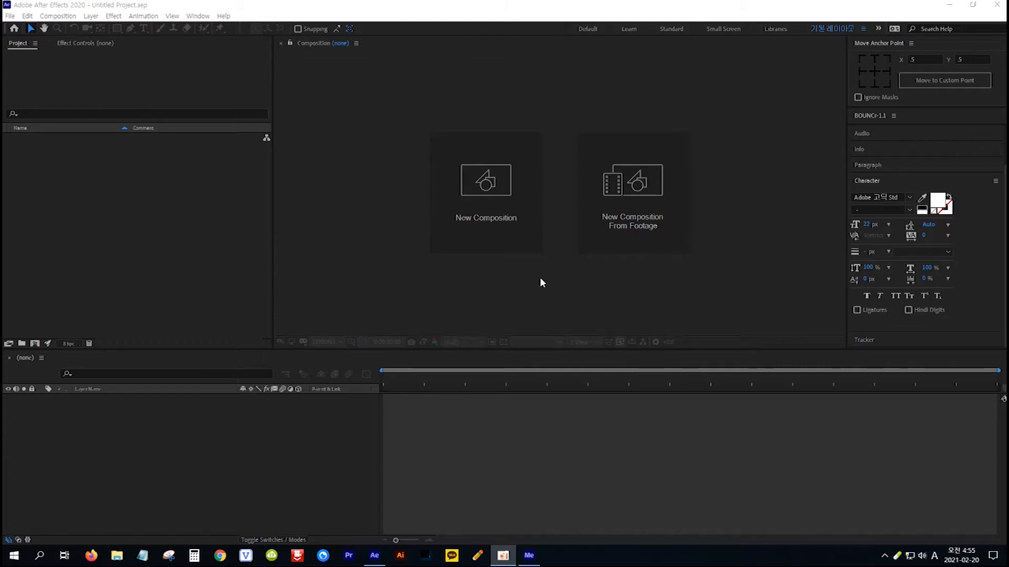
# Create a composition named 오픈 박스 with the HDTV 1080 29.97 preset and a 20-second duration.
pyautogui.click(484, 187)
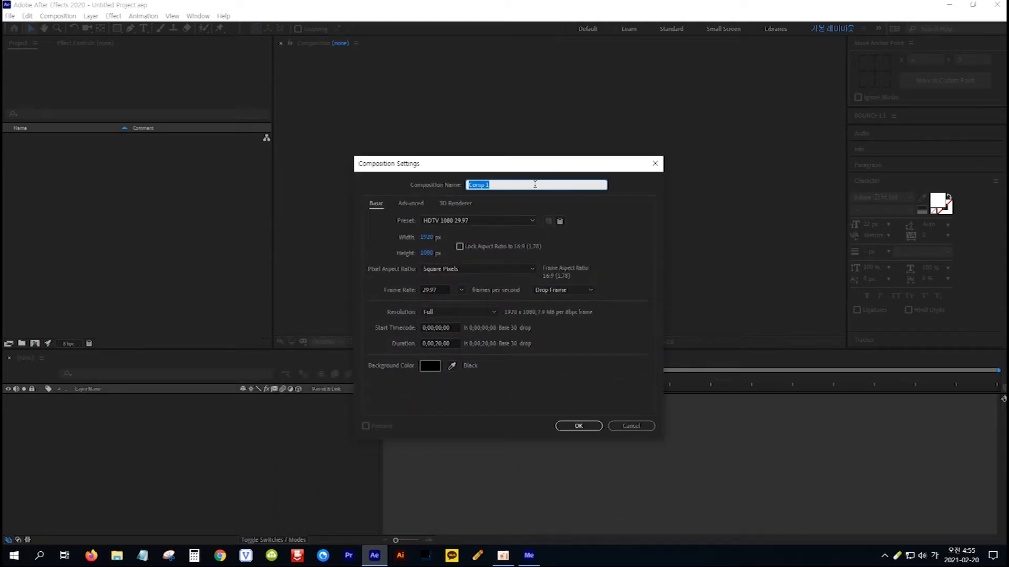
pyautogui.write('오픈 박스')
pyautogui.click(587, 423)
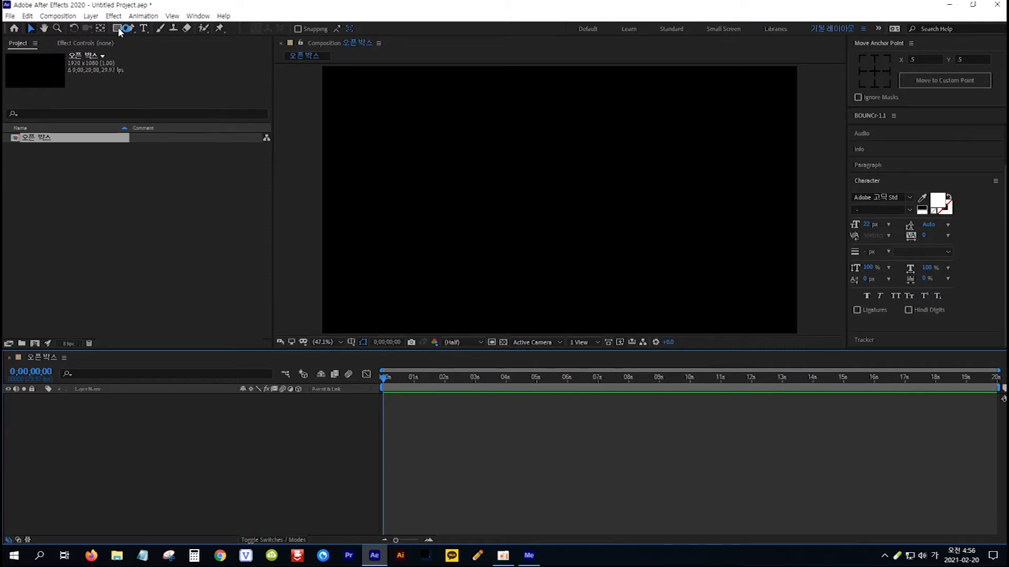
# Draw a square about 395 px wide with the Rectangle tool and fill it with light orange FFD477.
pyautogui.moveTo(118, 26); pyautogui.dragTo(163, 30)
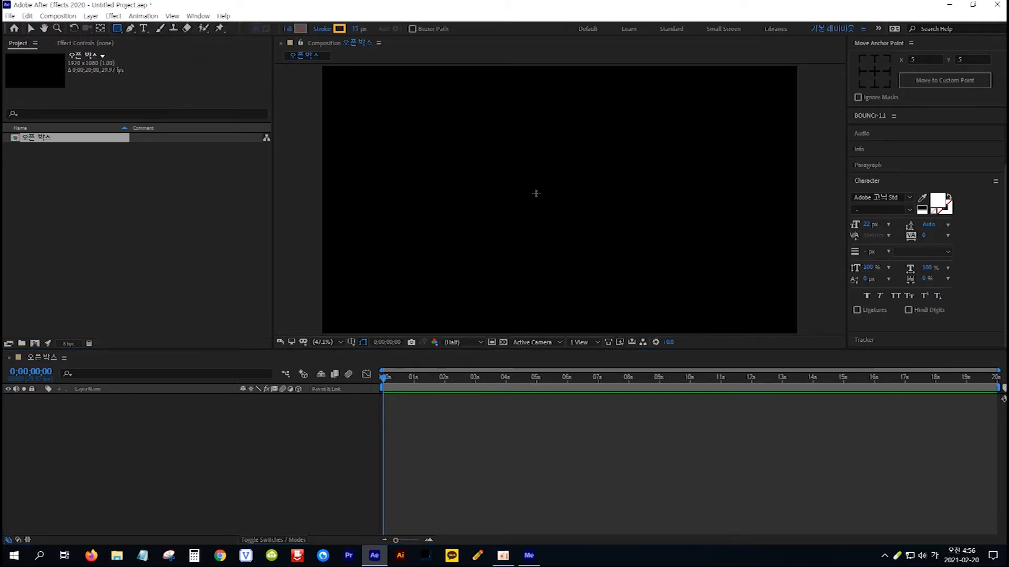
pyautogui.moveTo(508, 163); pyautogui.dragTo(557, 200)
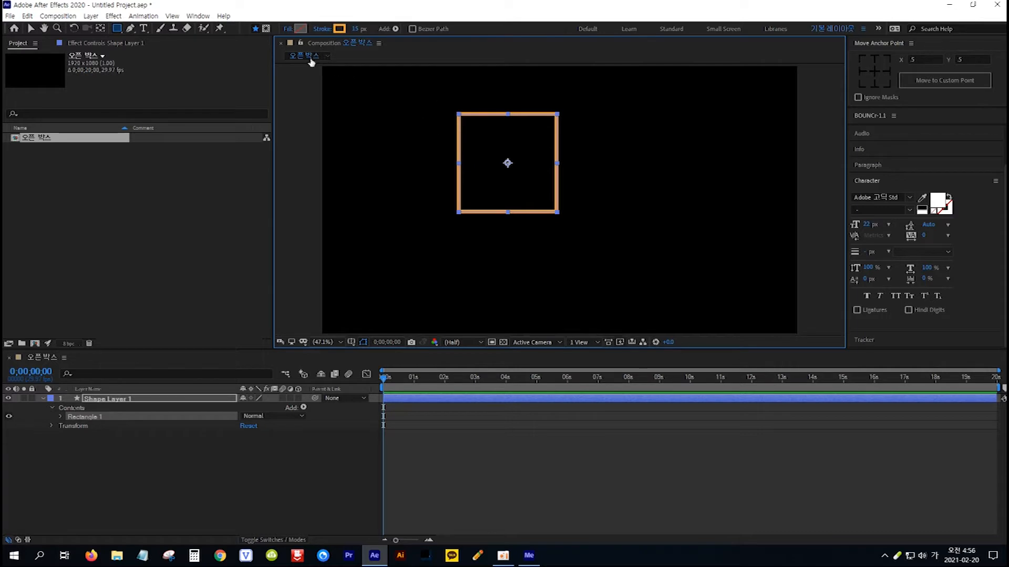
pyautogui.click(302, 28)
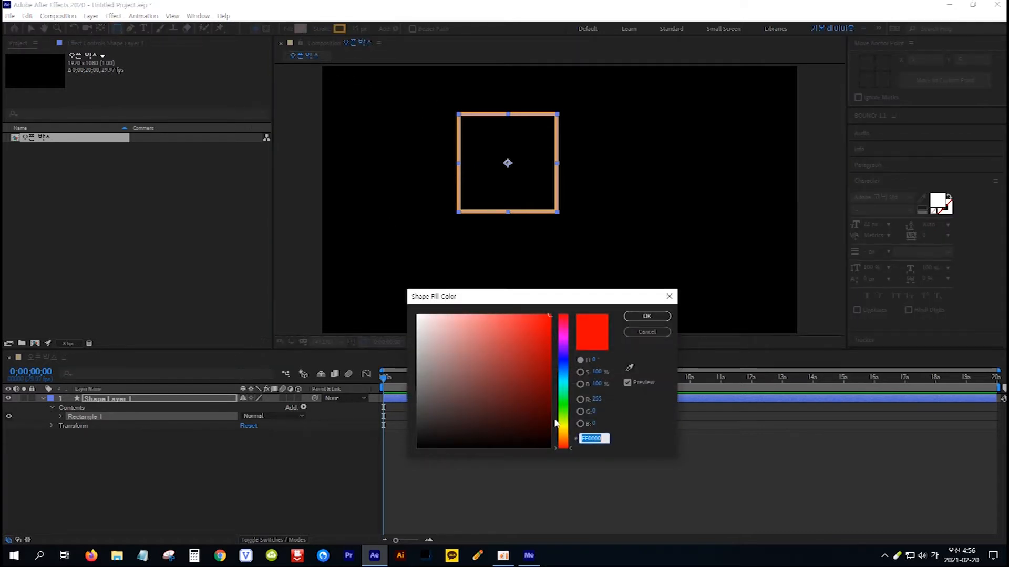
pyautogui.click(566, 434)
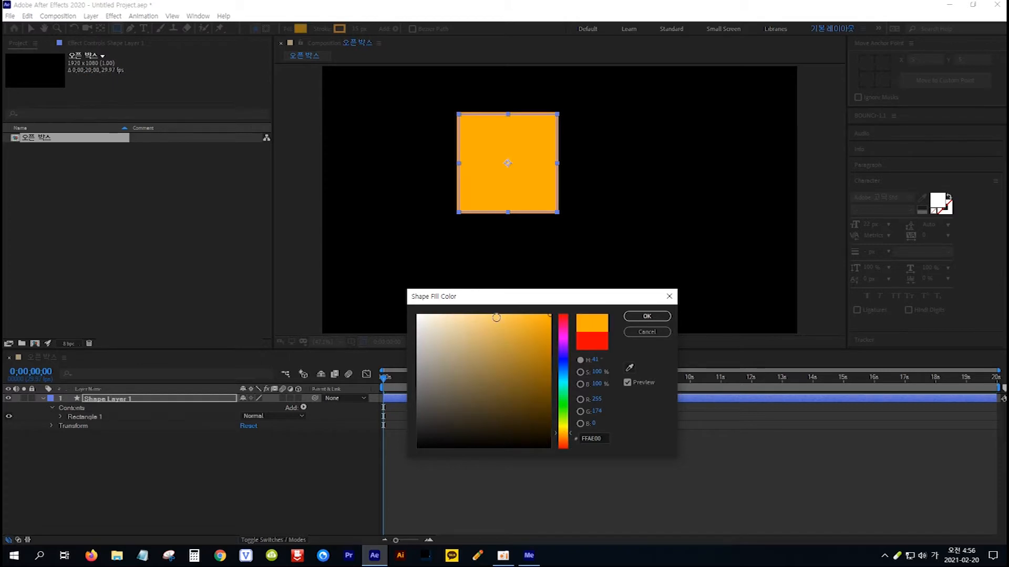
pyautogui.click(488, 313)
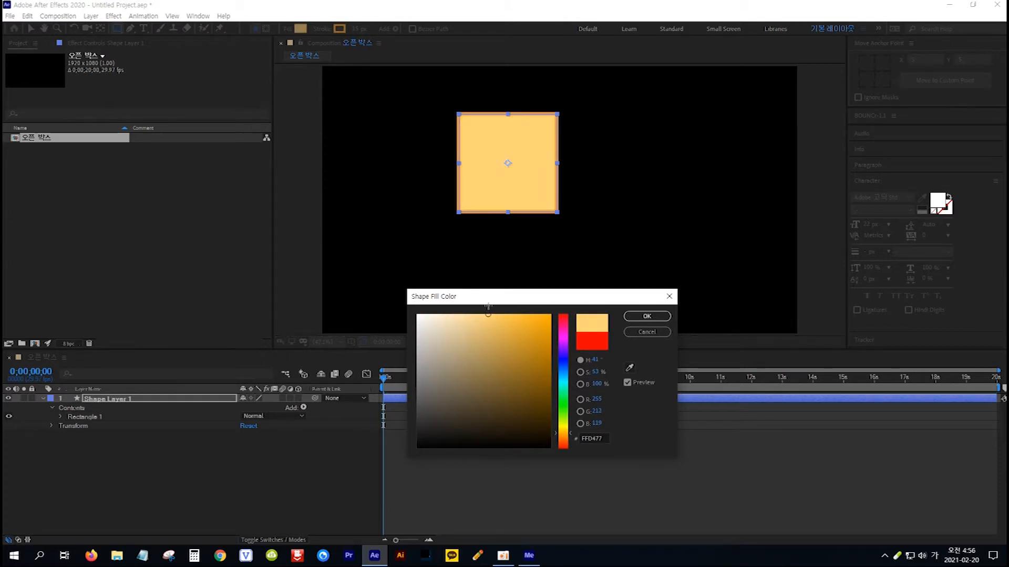
pyautogui.click(647, 317)
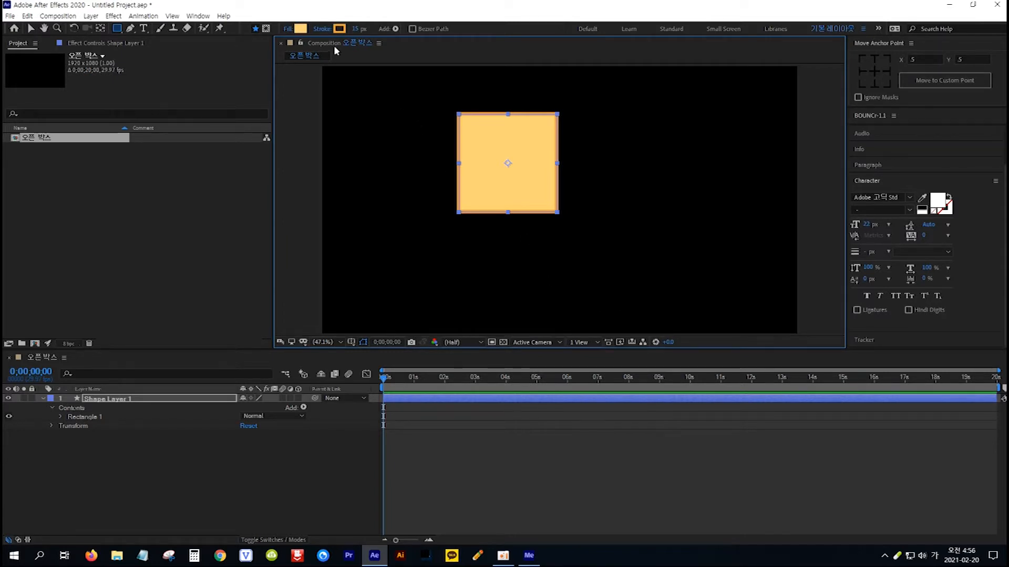
# Remove the square's stroke by setting its stroke type to None.
pyautogui.click(322, 30)
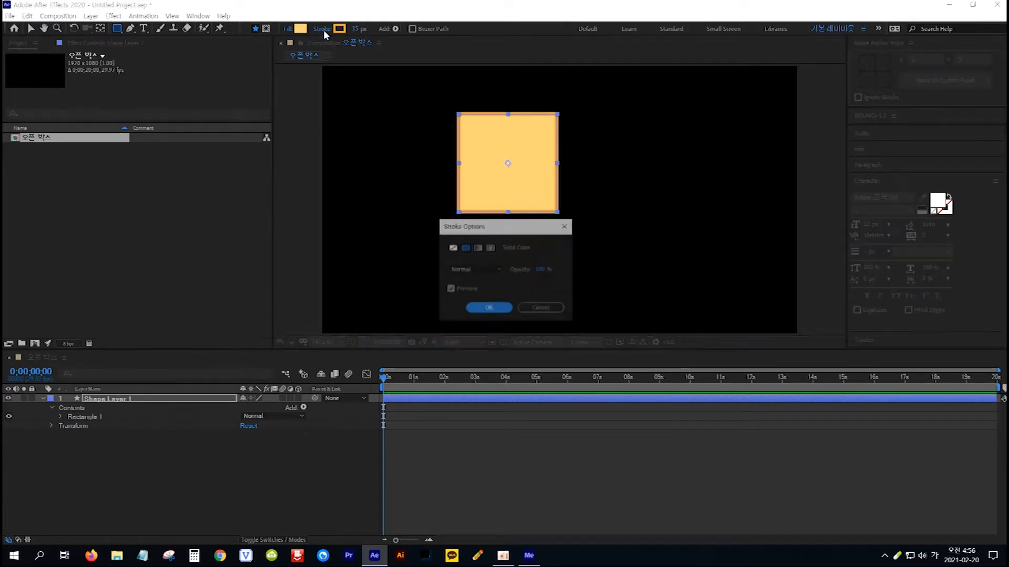
pyautogui.click(452, 247)
pyautogui.click(483, 307)
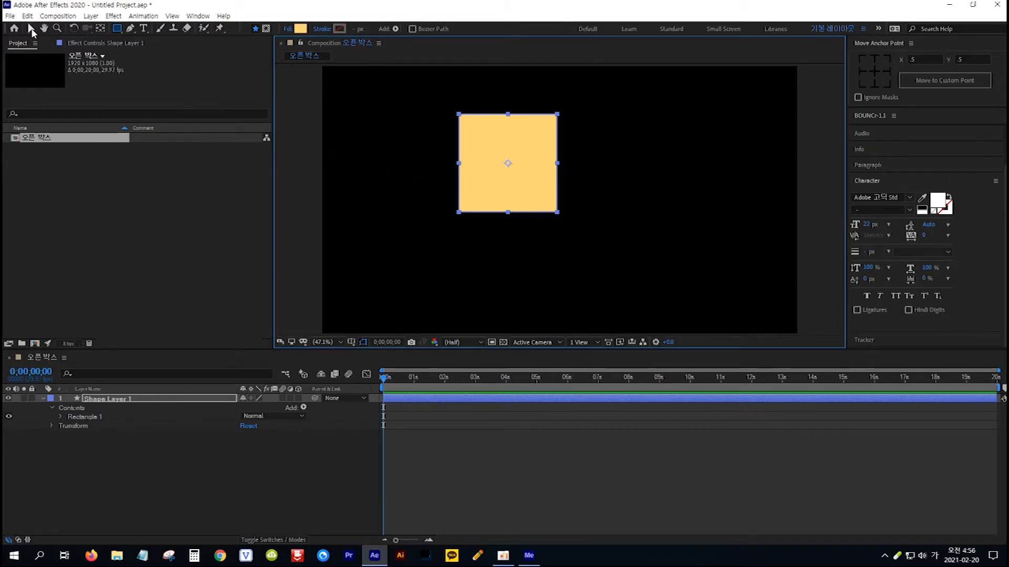
# Center the square horizontally and vertically in the composition.
pyautogui.click(31, 31)
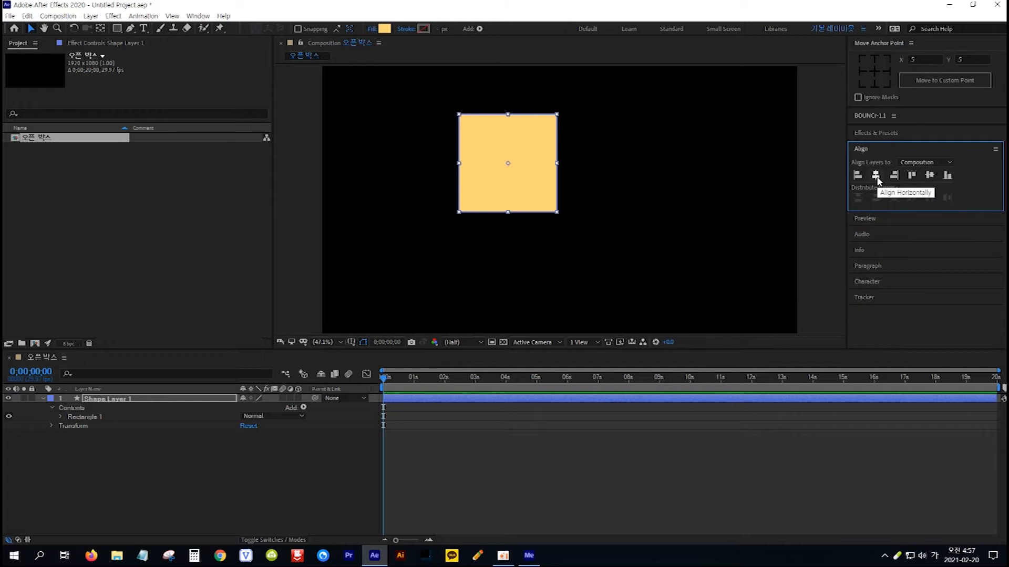
pyautogui.click(876, 176)
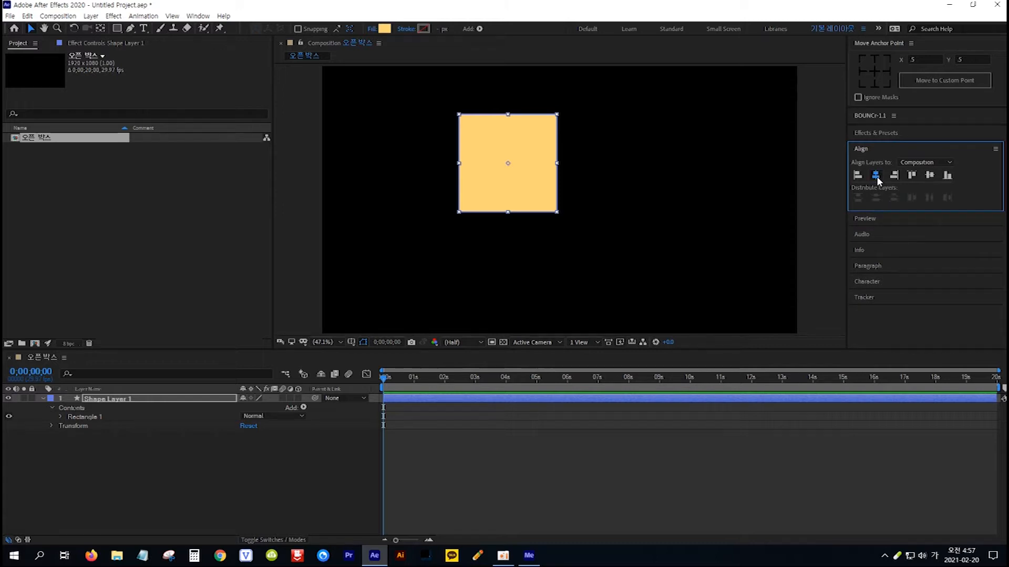
pyautogui.click(931, 177)
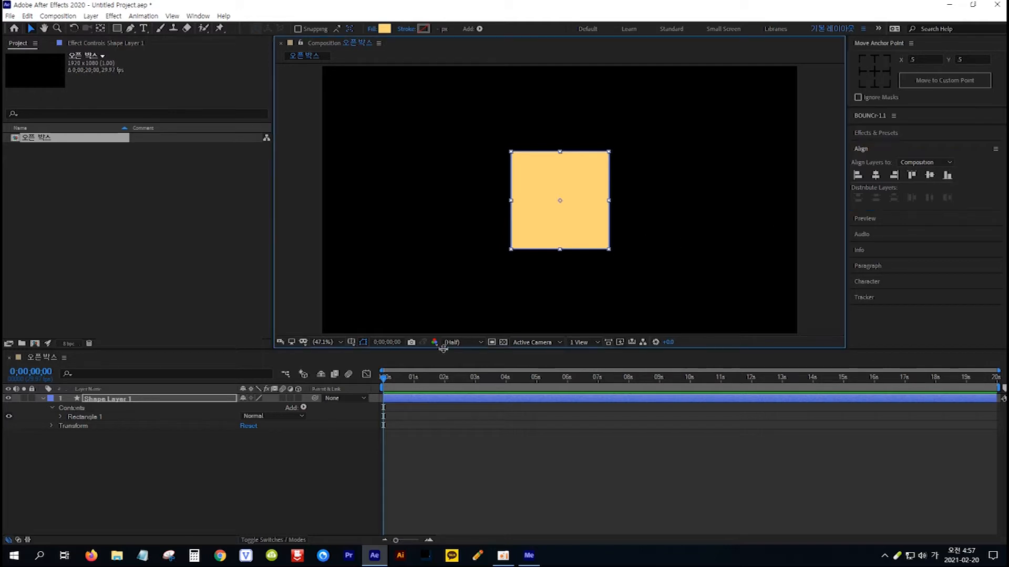
# Set the size of the shape layer's rectangle path to 250 by 250.
pyautogui.click(200, 402)
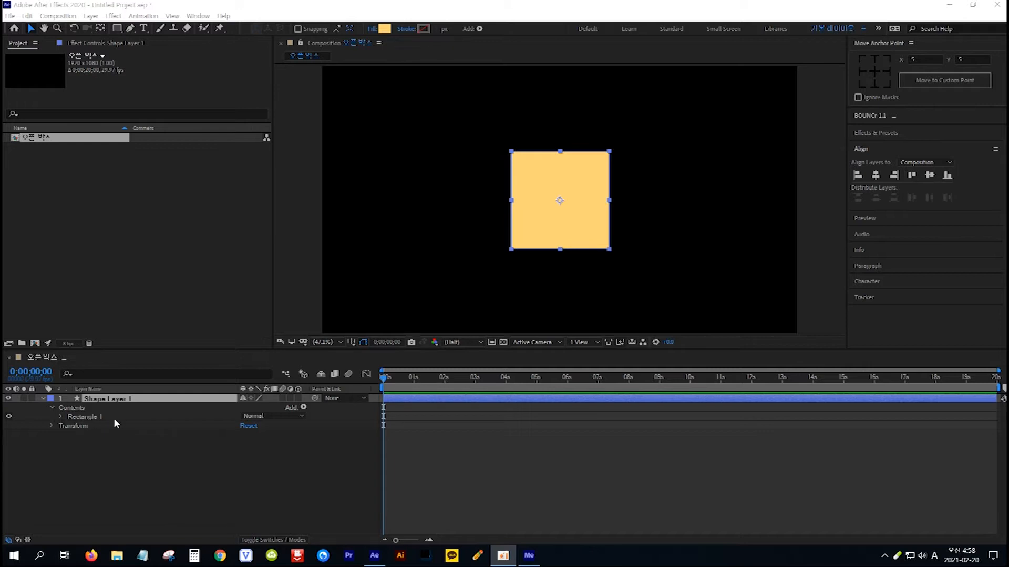
pyautogui.click(62, 417)
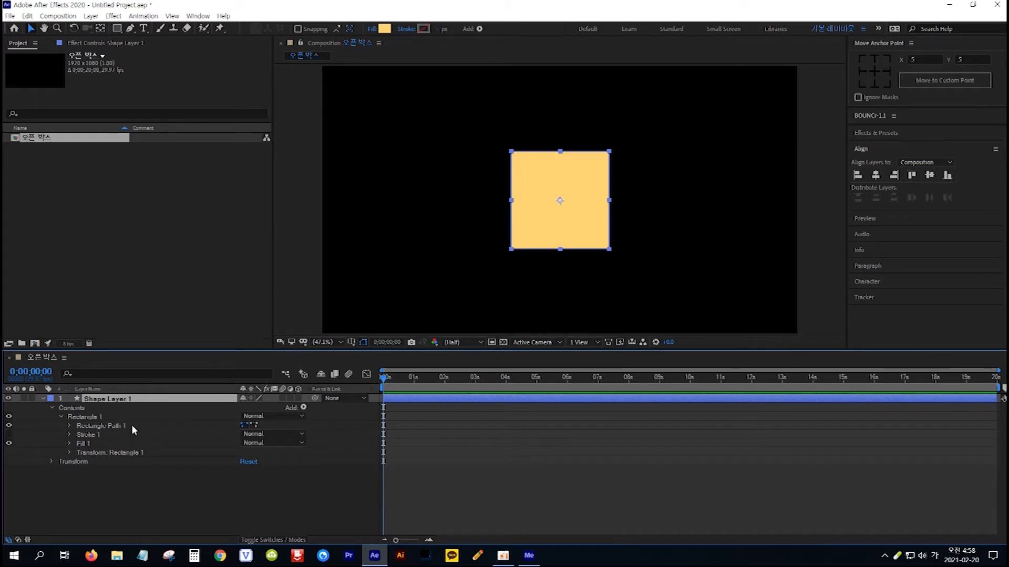
pyautogui.click(69, 426)
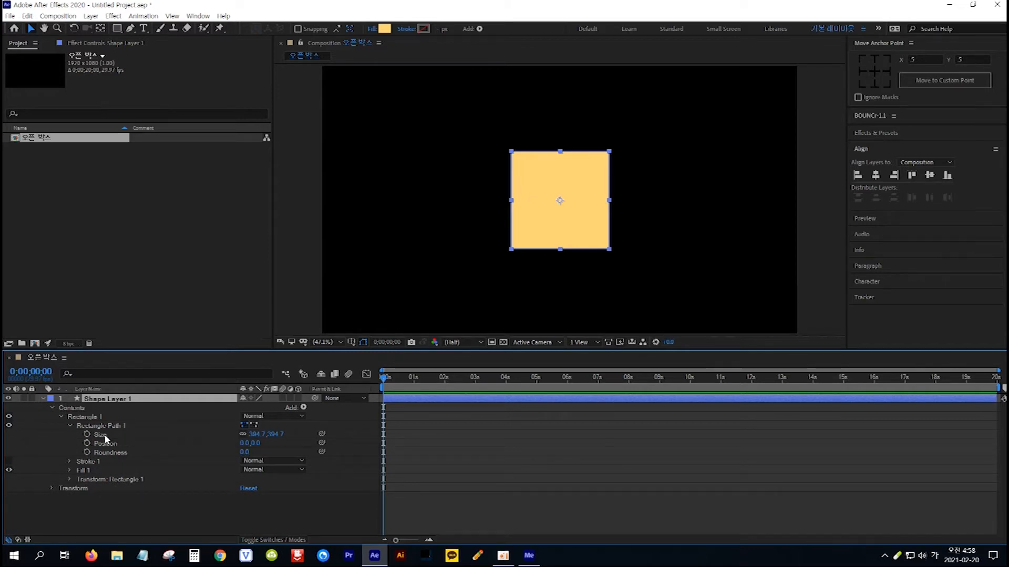
pyautogui.click(255, 435)
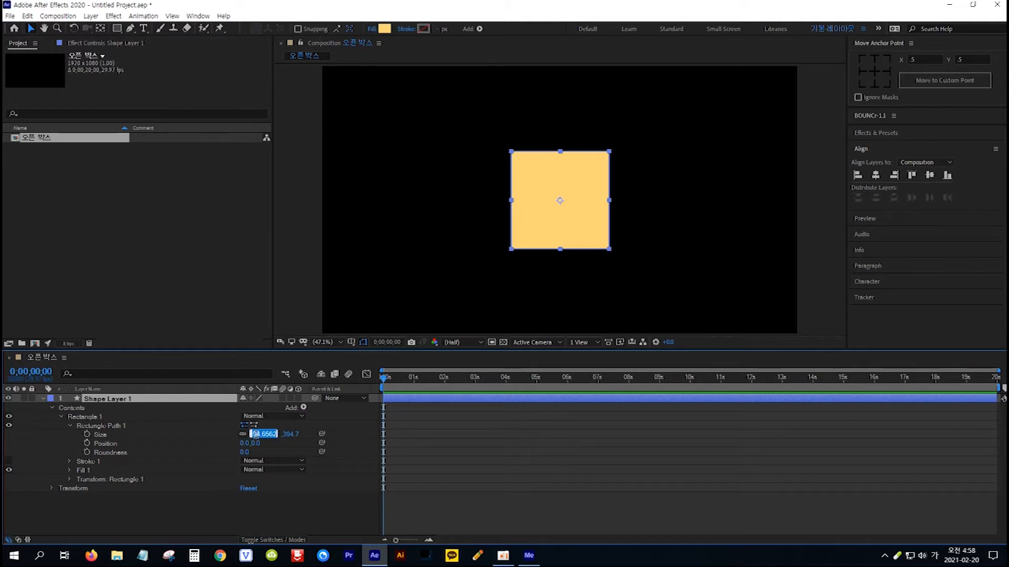
pyautogui.write('250')
pyautogui.press('Return')
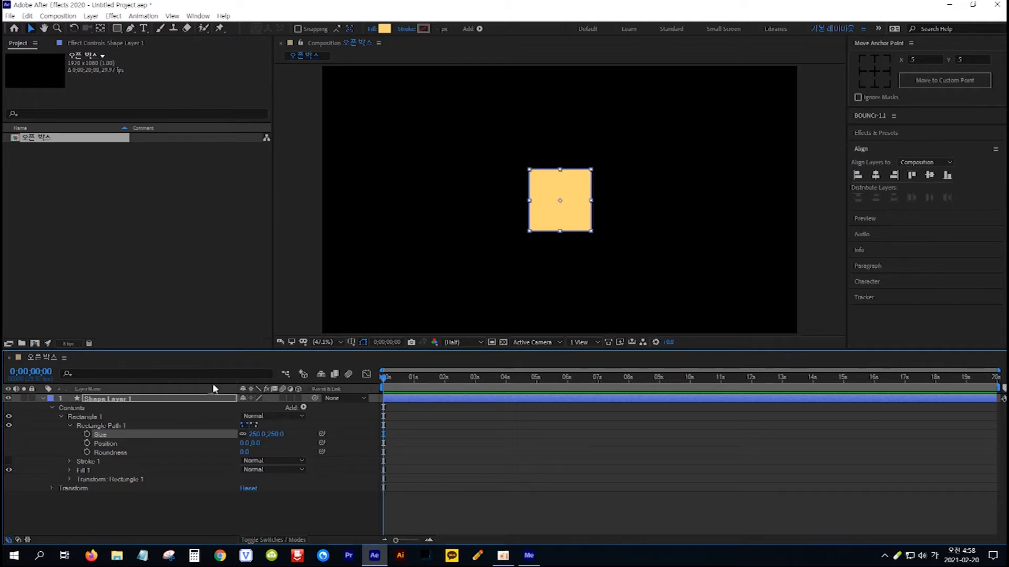
# Rename the shape layer as 1.
pyautogui.click(161, 400)
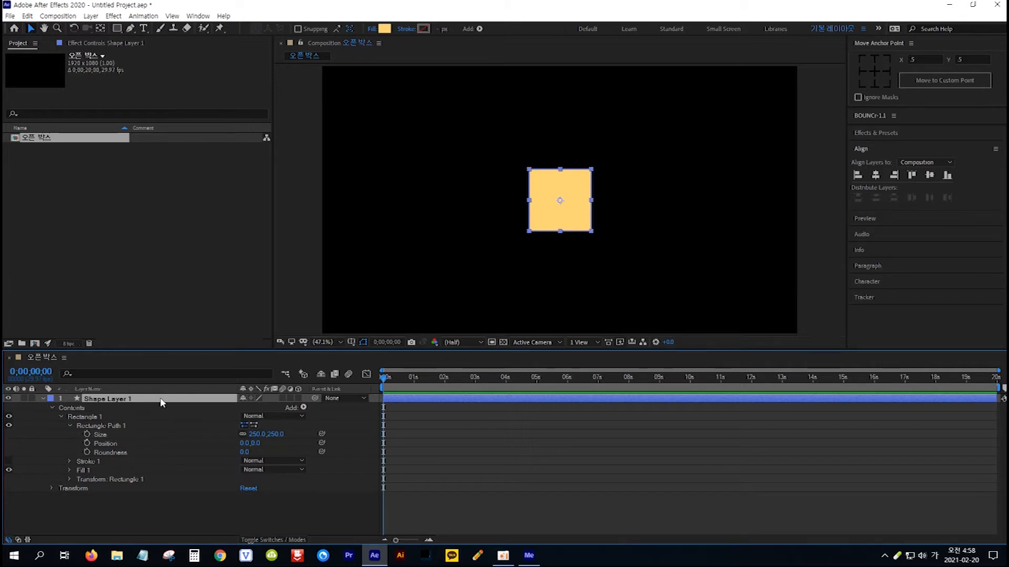
pyautogui.press('Return')
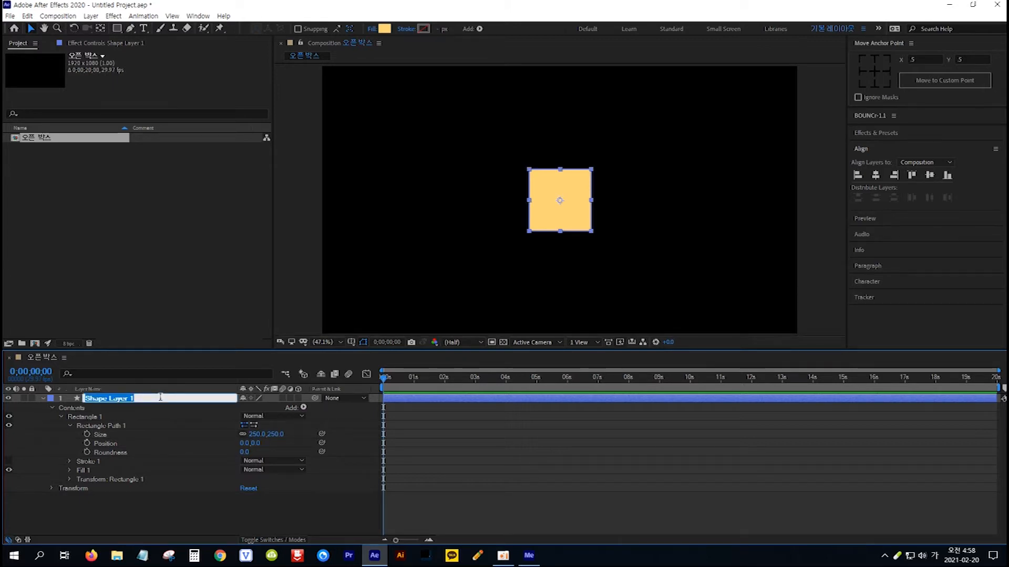
pyautogui.write('1')
pyautogui.press('Return')
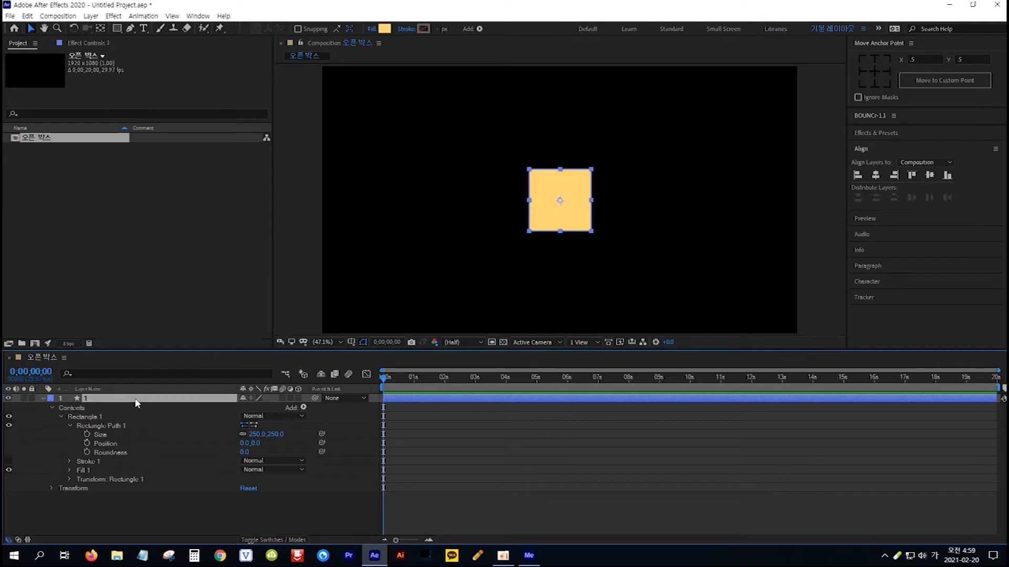
# Duplicate layer 1 five times to make layers 2 through 6.
pyautogui.hotkey('ctrl', 'd')
pyautogui.hotkey('ctrl', 'd')
pyautogui.hotkey('ctrl', 'd')
pyautogui.hotkey('ctrl', 'd')
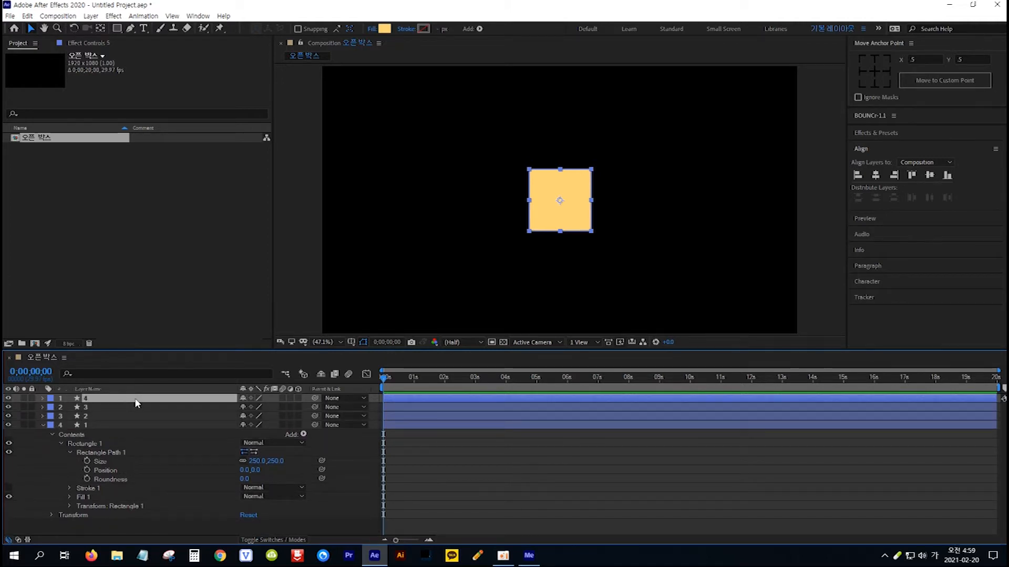
pyautogui.hotkey('ctrl', 'd')
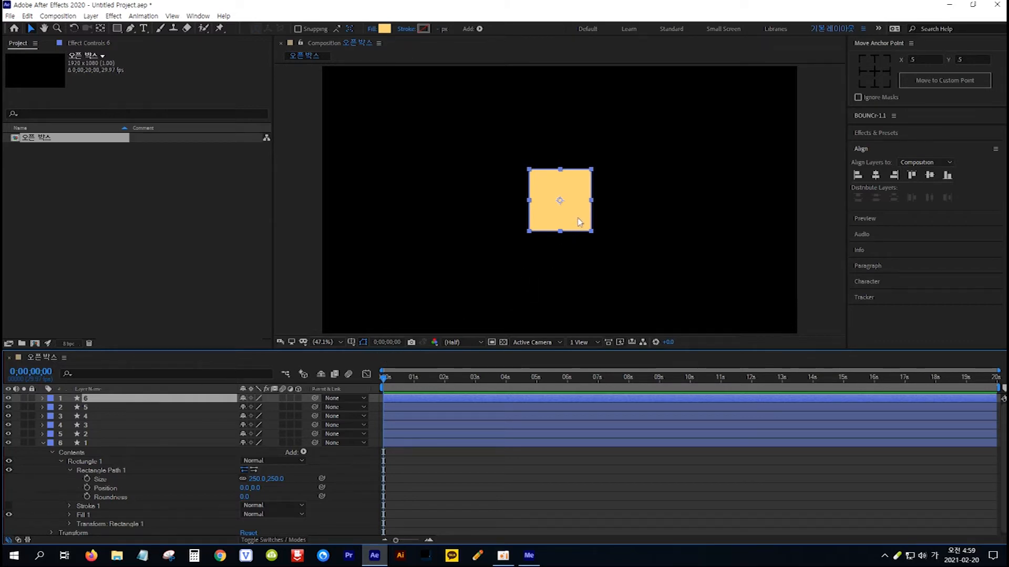
# Move the layer 6 square to the left of the stack and place the layer 5 square directly against its right side.
pyautogui.moveTo(579, 221); pyautogui.dragTo(461, 229)
pyautogui.press('Return')
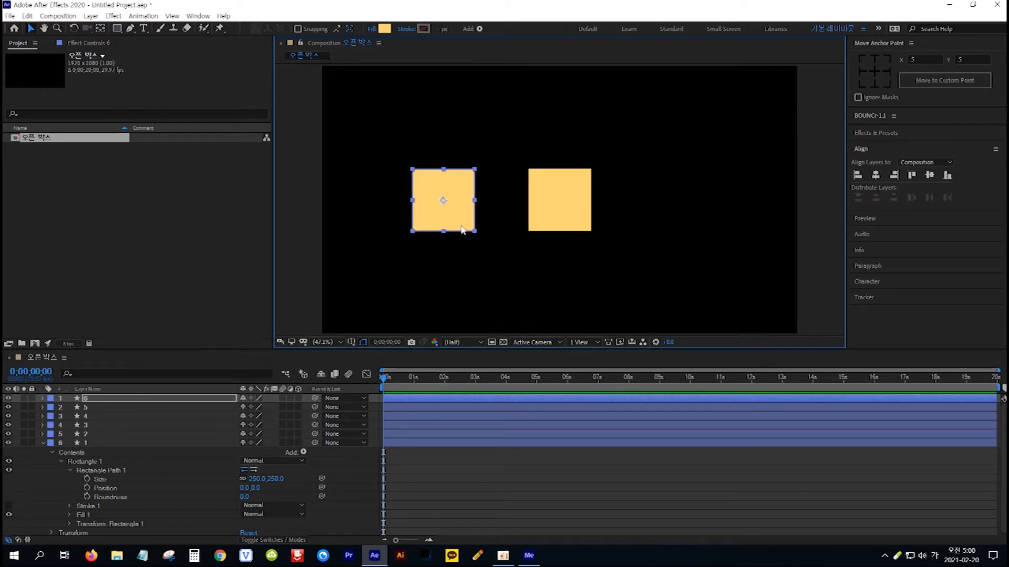
pyautogui.click(157, 406)
pyautogui.moveTo(574, 222); pyautogui.dragTo(517, 219)
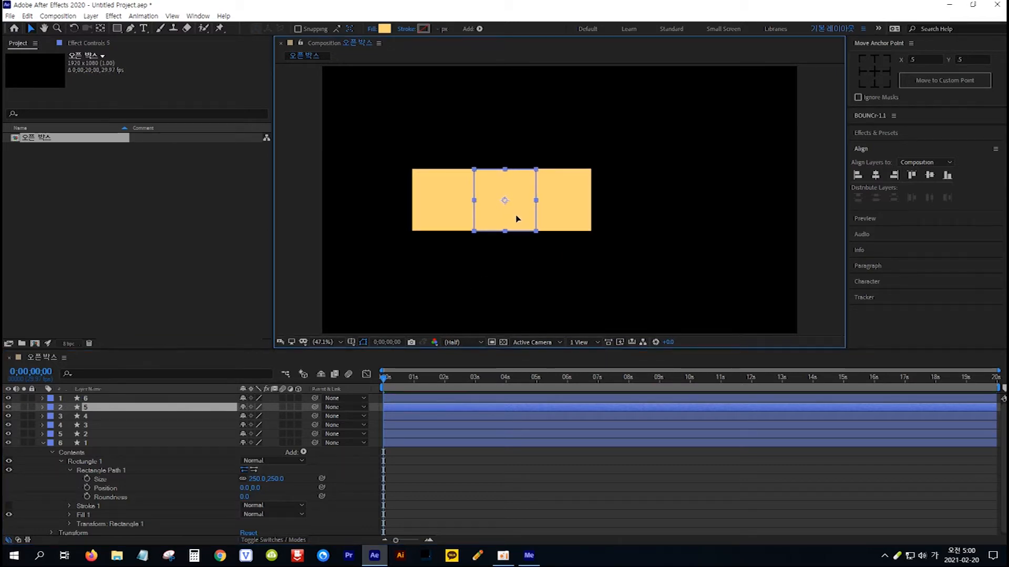
# Move the layer 4 square slightly right of the center and place the layer 3 square to the right of it.
pyautogui.click(118, 416)
pyautogui.moveTo(574, 219); pyautogui.dragTo(613, 214)
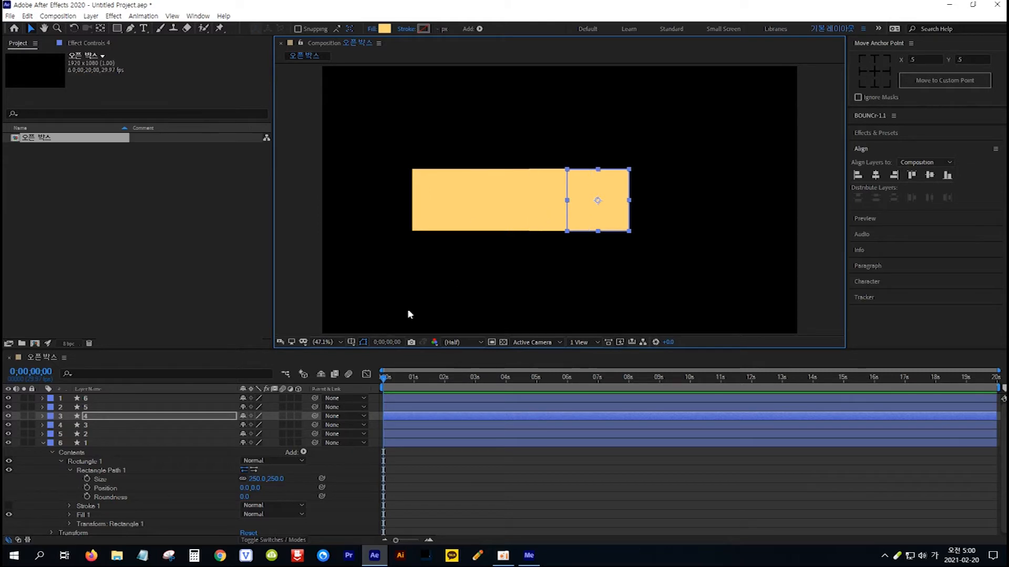
pyautogui.click(122, 425)
pyautogui.moveTo(548, 220); pyautogui.dragTo(655, 219)
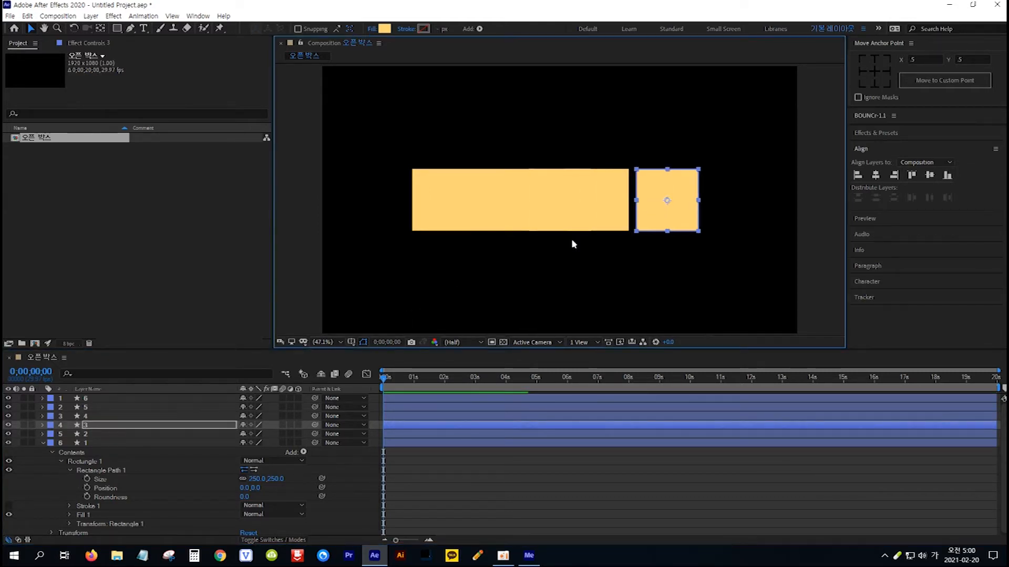
# Move the layer 2 square above the row and the layer 1 square below it, keeping both horizontally centered.
pyautogui.click(115, 434)
pyautogui.moveTo(580, 221); pyautogui.dragTo(584, 151)
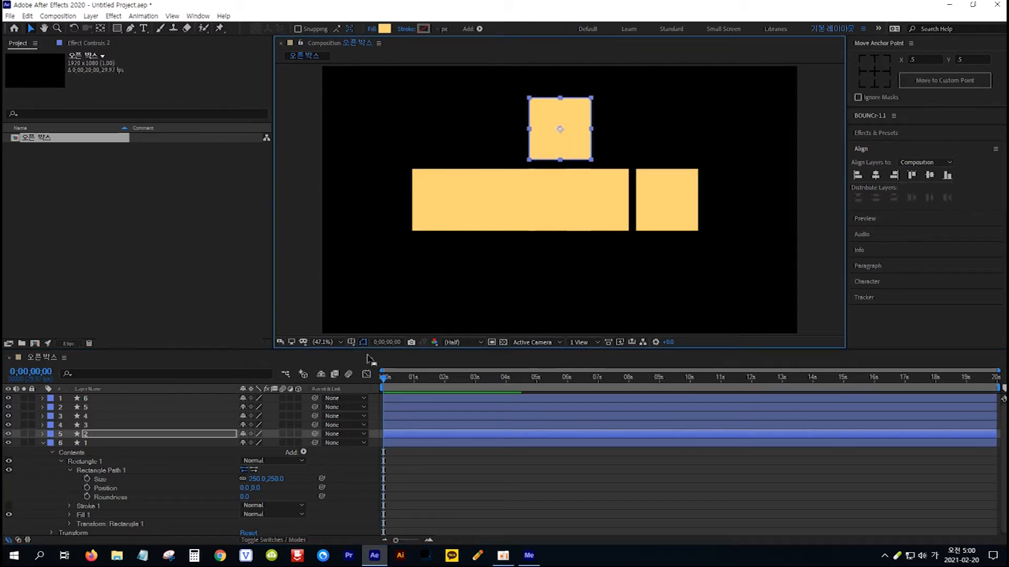
pyautogui.click(121, 442)
pyautogui.moveTo(569, 218); pyautogui.dragTo(570, 286)
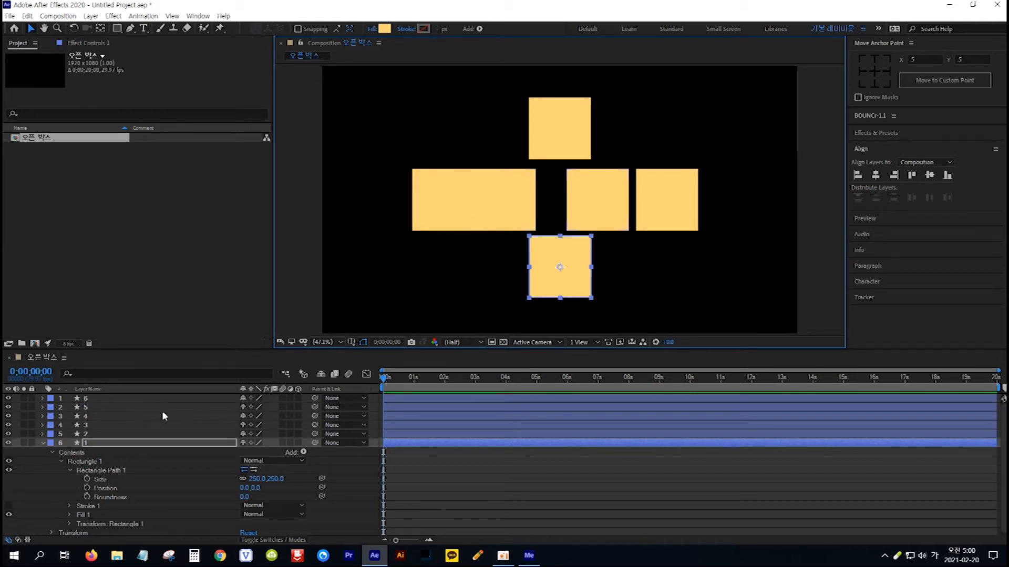
# Change the layer 5 square's fill to a more saturated orange-yellow.
pyautogui.click(132, 406)
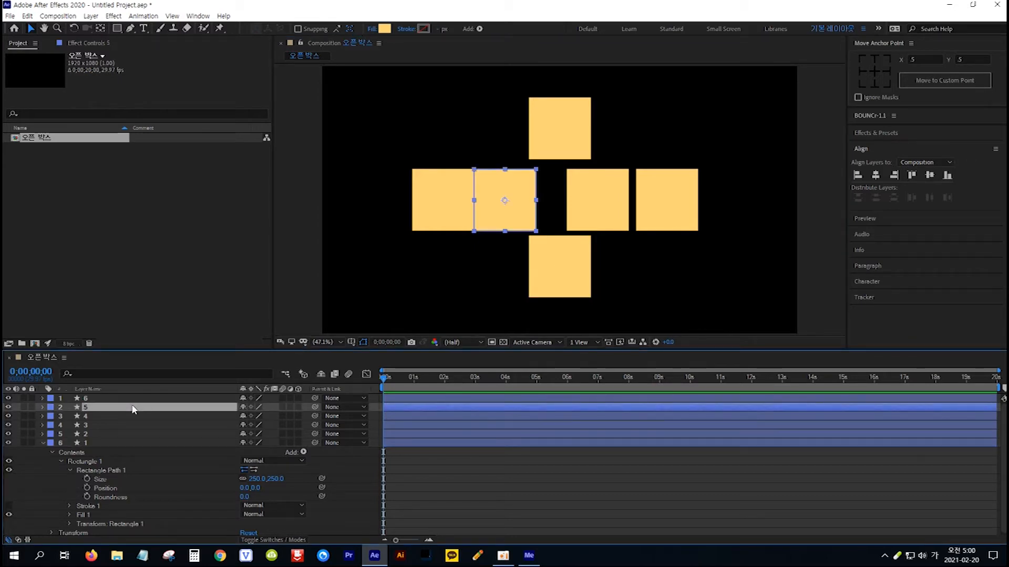
pyautogui.click(385, 29)
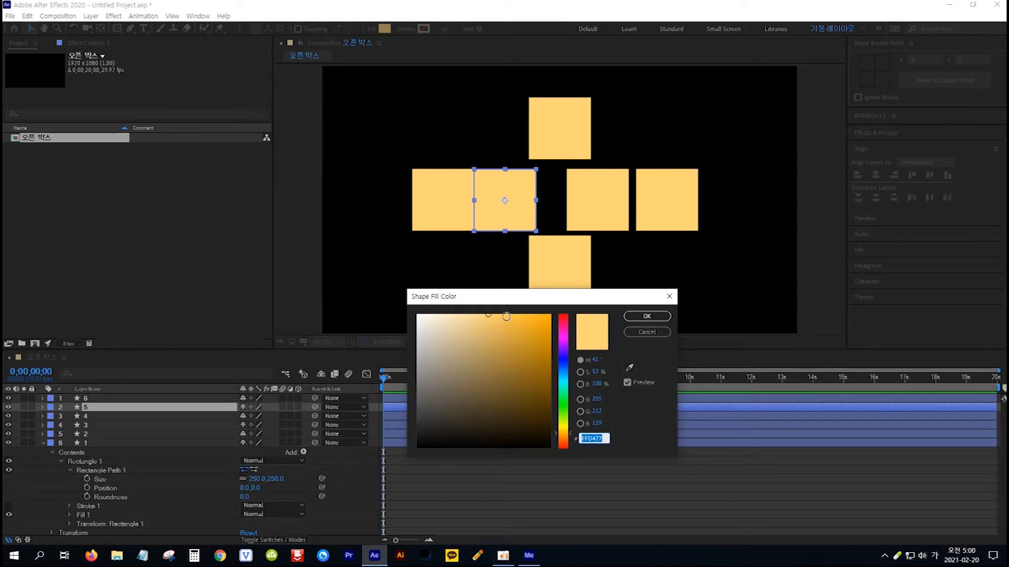
pyautogui.click(514, 310)
pyautogui.click(649, 317)
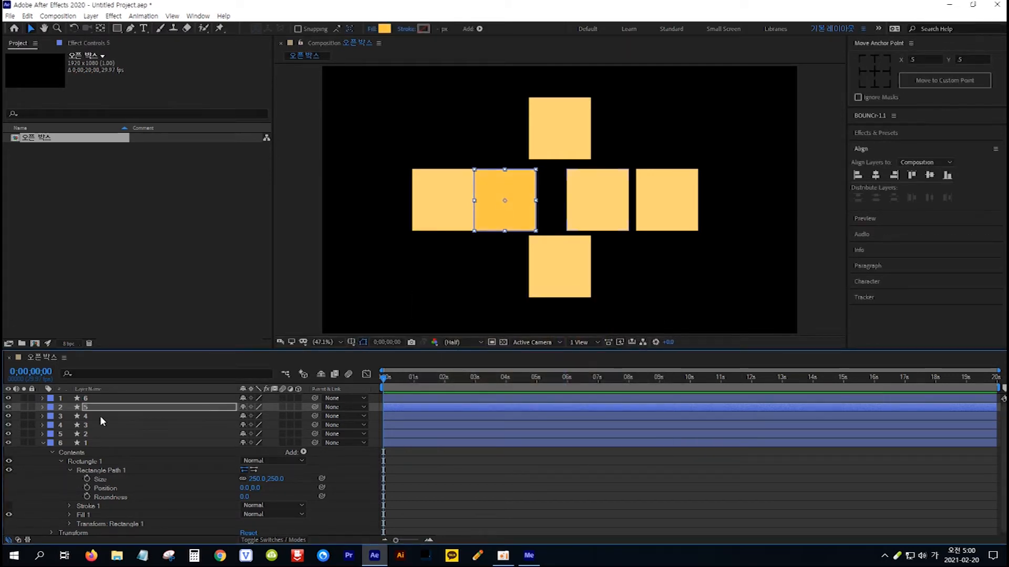
# Change the layer 4 square's fill to the saturated orange-yellow FFBE33.
pyautogui.click(101, 416)
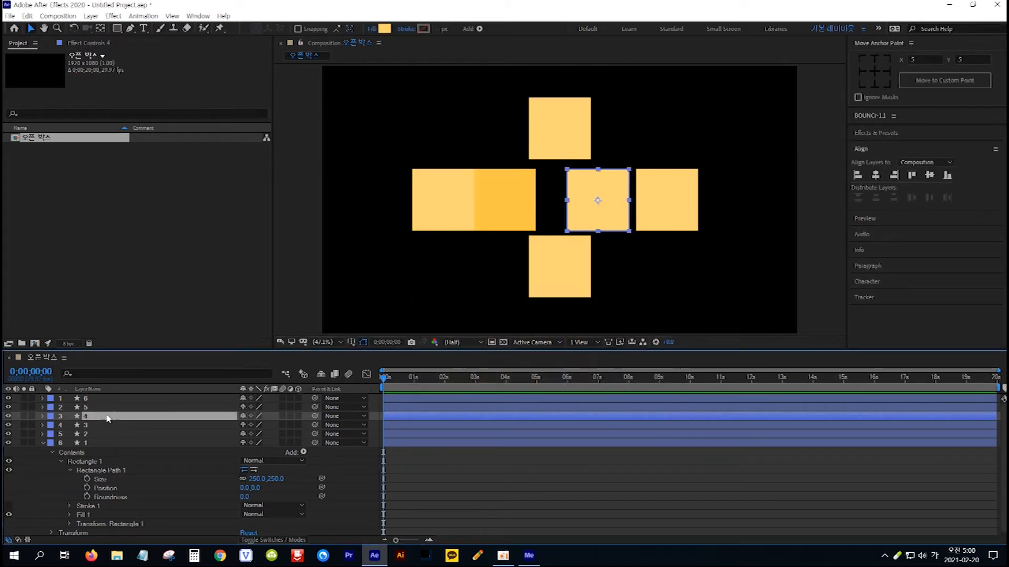
pyautogui.click(384, 29)
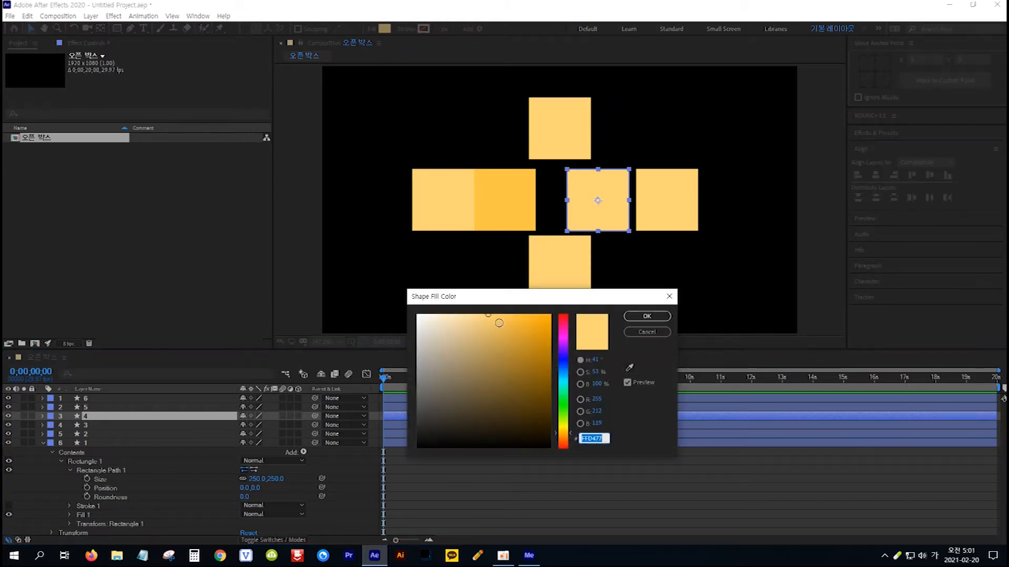
pyautogui.moveTo(507, 319); pyautogui.dragTo(524, 307)
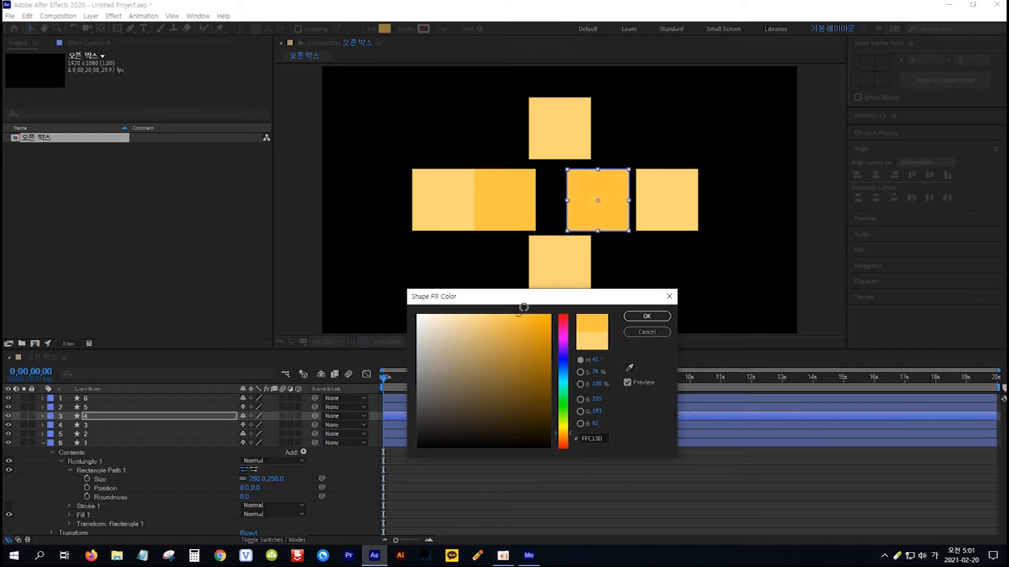
pyautogui.click(647, 316)
# Change the layer 3 square's fill to the slightly muted orange F1BC49.
pyautogui.click(109, 424)
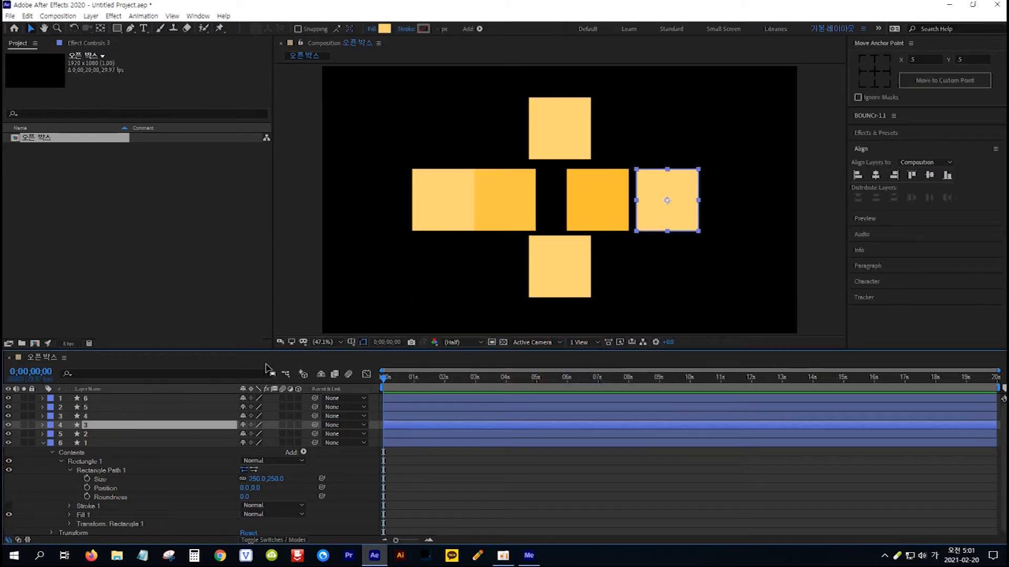
pyautogui.click(385, 29)
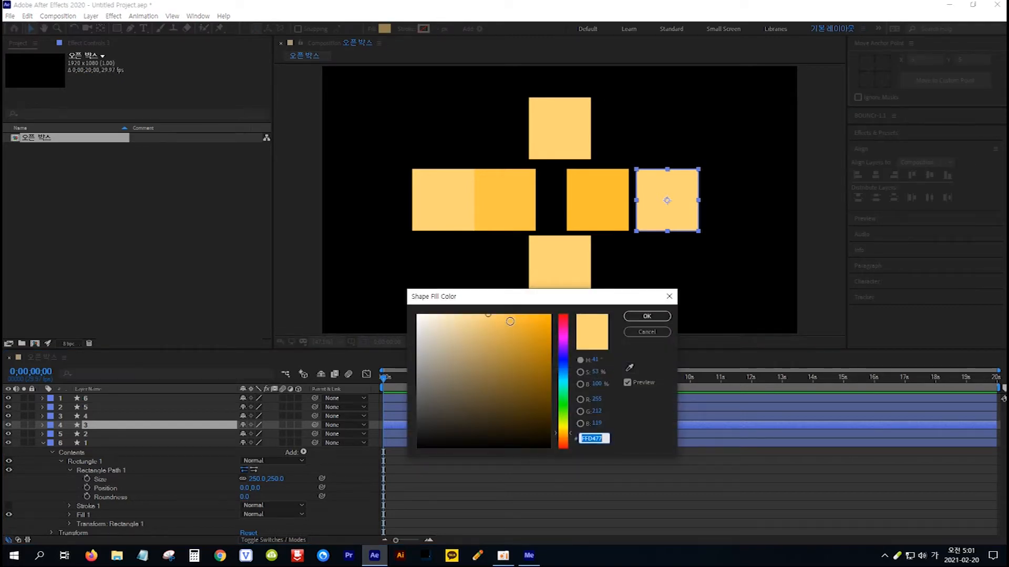
pyautogui.click(510, 321)
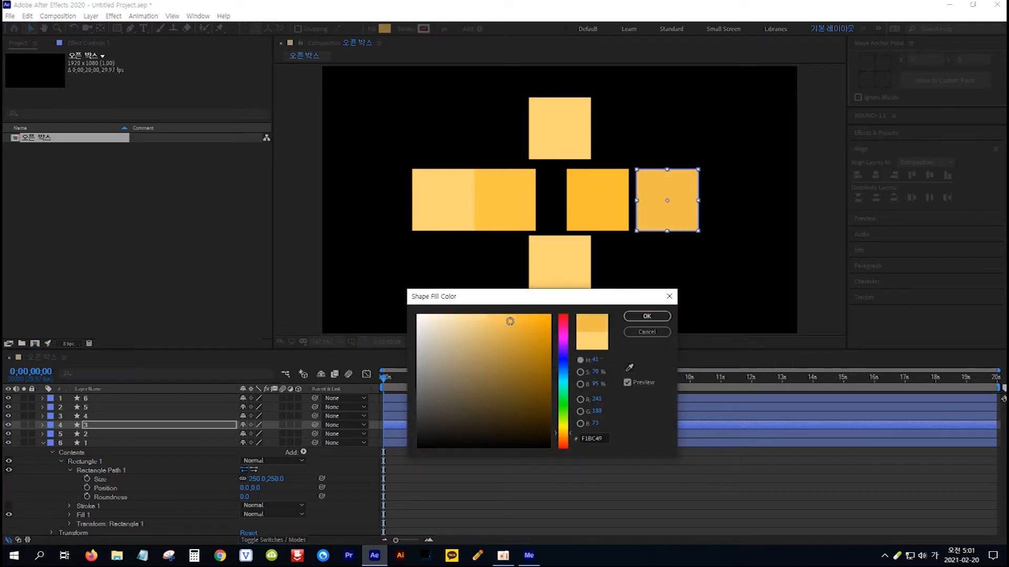
pyautogui.click(635, 318)
# Change the layer 2 square's fill to the darker ochre D29A23.
pyautogui.click(115, 434)
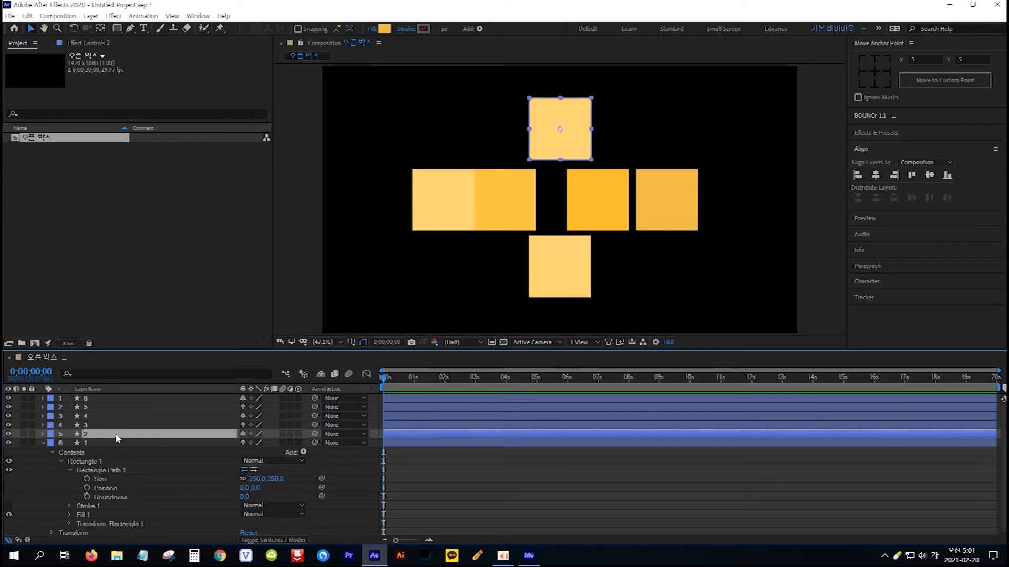
pyautogui.click(385, 29)
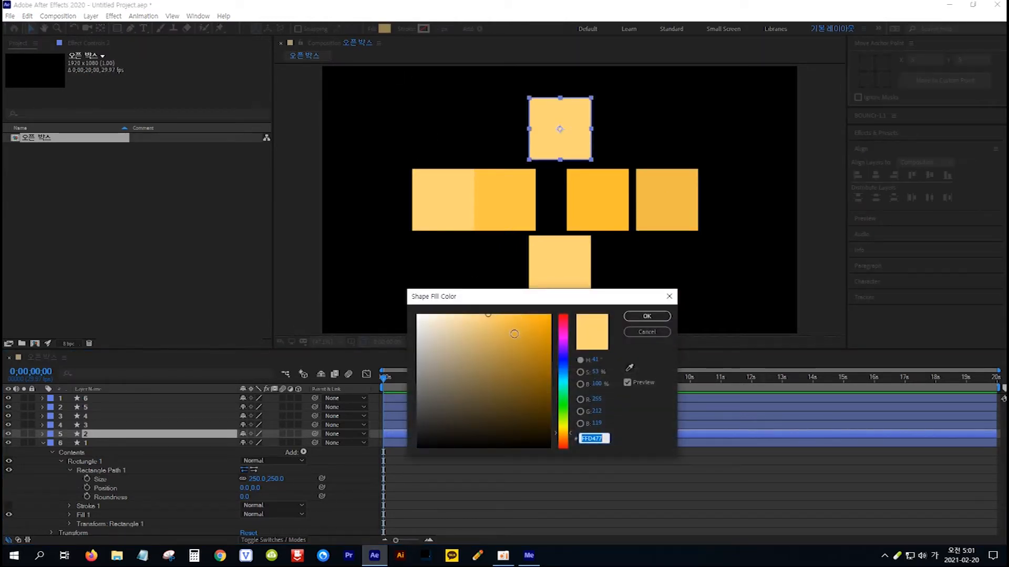
pyautogui.click(528, 337)
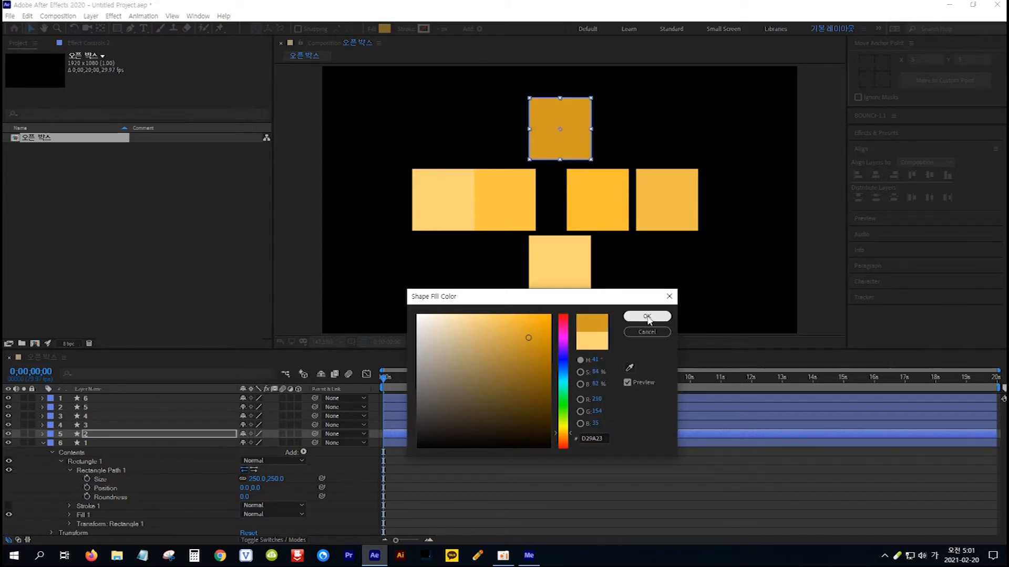
pyautogui.click(647, 316)
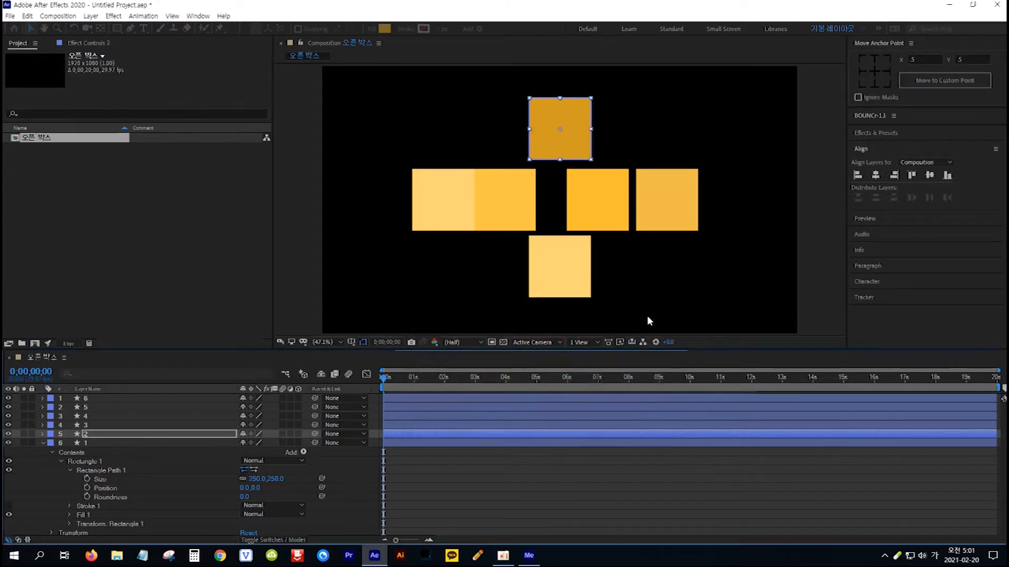
# Change the layer 1 square's fill to the dark brownish orange B6800E.
pyautogui.click(111, 443)
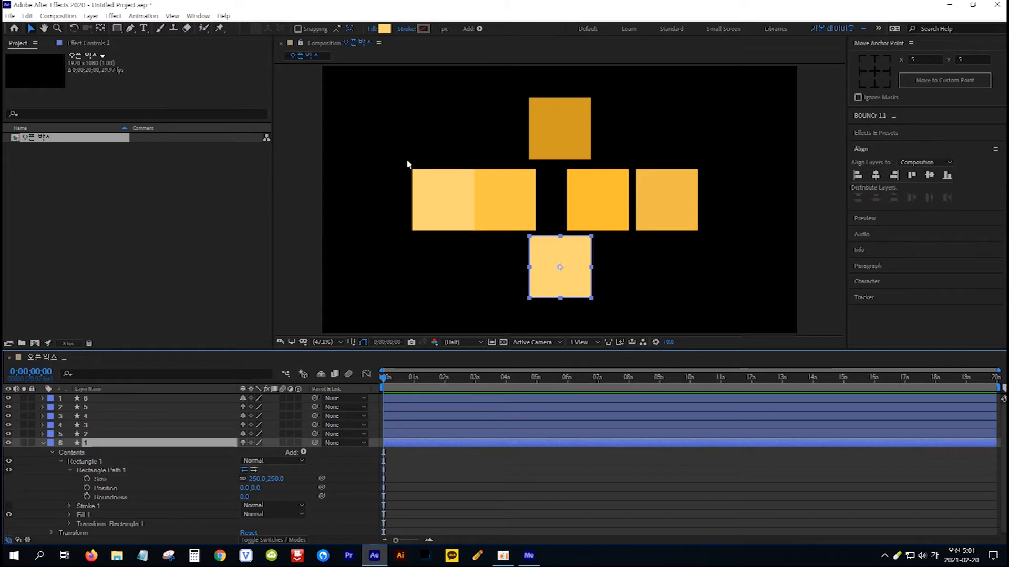
pyautogui.click(386, 30)
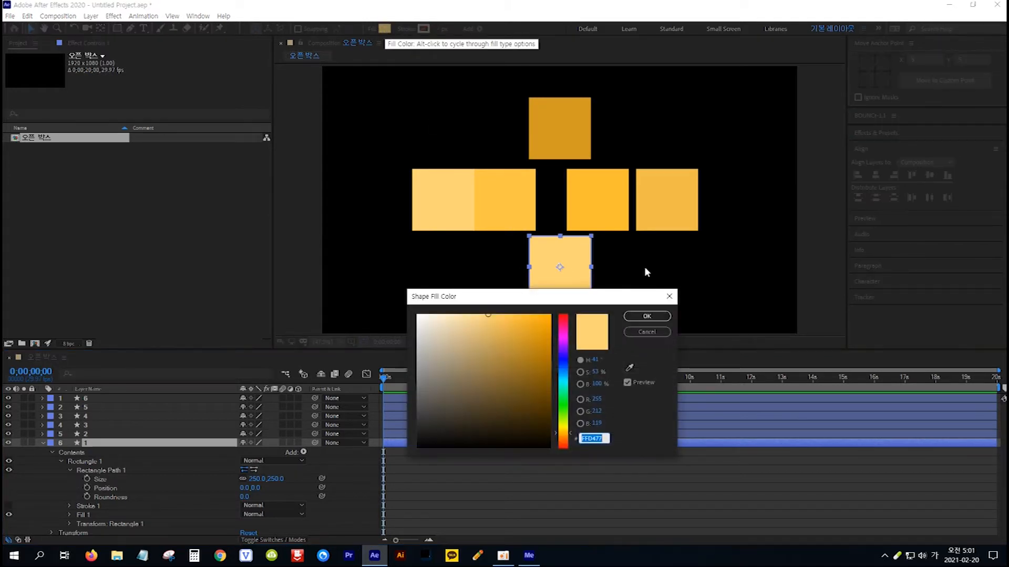
pyautogui.click(541, 353)
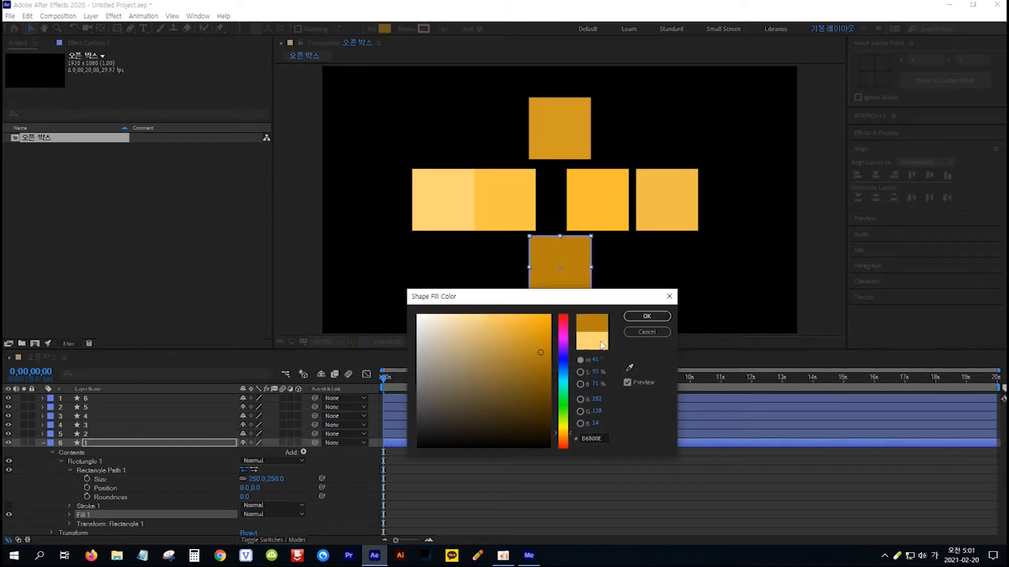
pyautogui.click(647, 318)
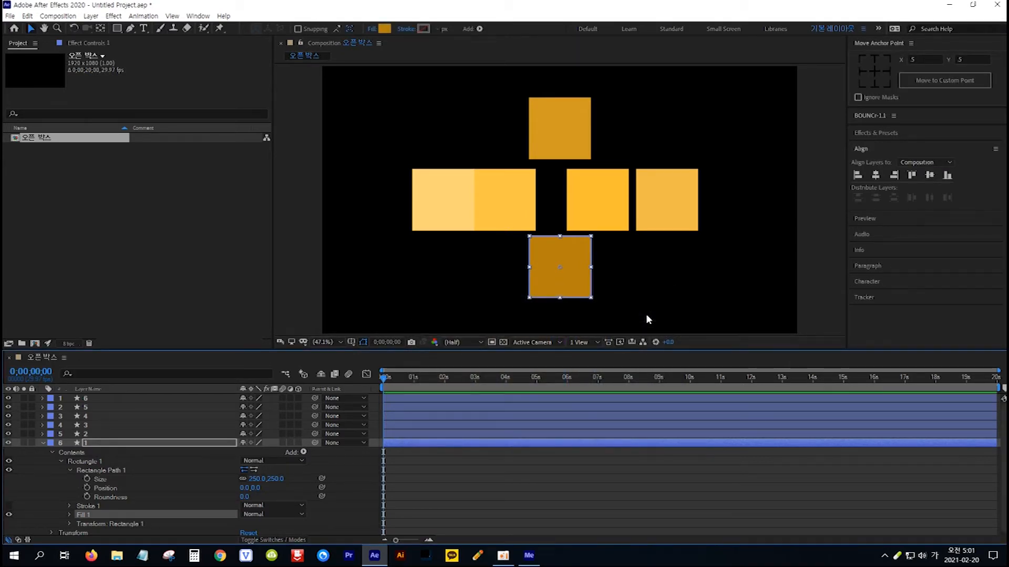
# Close the gaps in the horizontal row by placing the layer 4 square against layer 5 and the layer 3 square against layer 4.
pyautogui.click(524, 224)
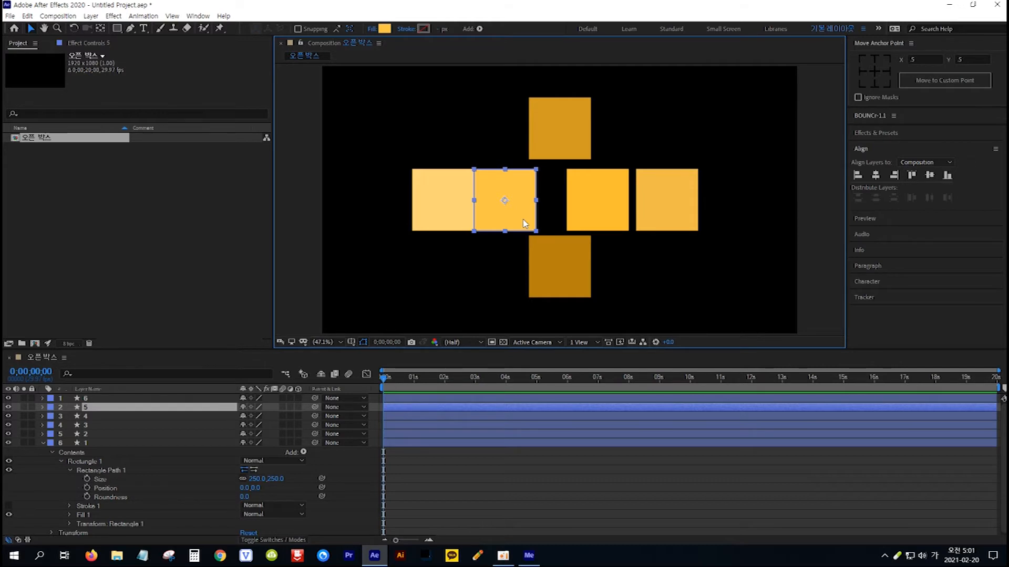
pyautogui.moveTo(523, 219); pyautogui.dragTo(524, 220)
pyautogui.moveTo(617, 203)
pyautogui.mouseDown()
pyautogui.moveTo(607, 202)
pyautogui.moveTo(660, 203)
pyautogui.moveTo(624, 202)
pyautogui.mouseUp()
# Place the layer 2 square flush above the layer 4 square and the layer 1 square flush below it, aligning their edges.
pyautogui.moveTo(569, 119); pyautogui.dragTo(577, 127)
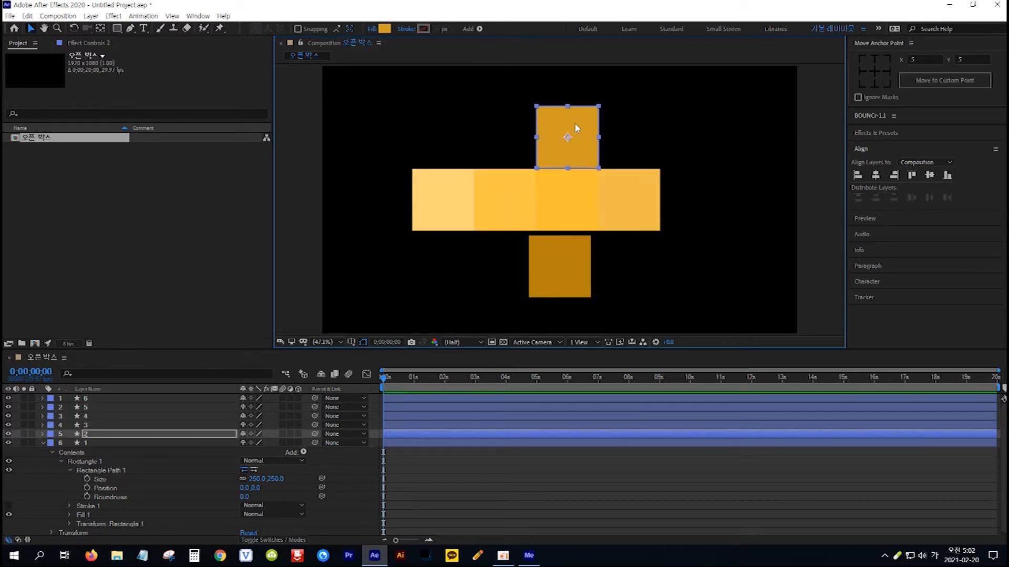
pyautogui.click(568, 267)
pyautogui.hotkey('shift', 'Right')
pyautogui.hotkey('shift', 'Right')
pyautogui.hotkey('shift', 'Right')
pyautogui.hotkey('shift', 'Up')
pyautogui.hotkey('shift', 'Up')
pyautogui.click(572, 138)
pyautogui.click(570, 265)
pyautogui.click(576, 141)
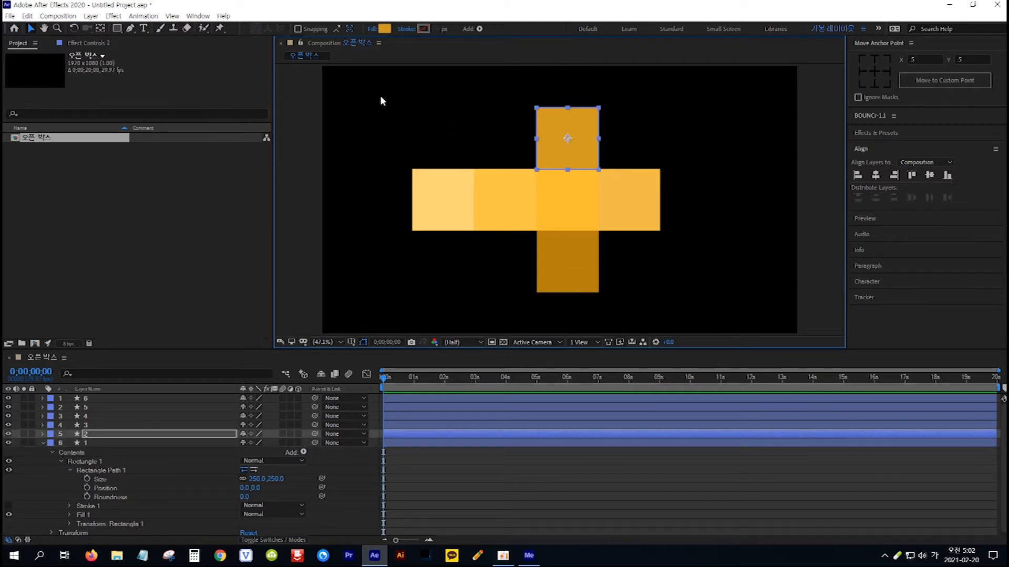
# Move all six squares together slightly to the right in the composition and deselect them.
pyautogui.moveTo(377, 93); pyautogui.dragTo(692, 317)
pyautogui.moveTo(610, 216); pyautogui.dragTo(630, 218)
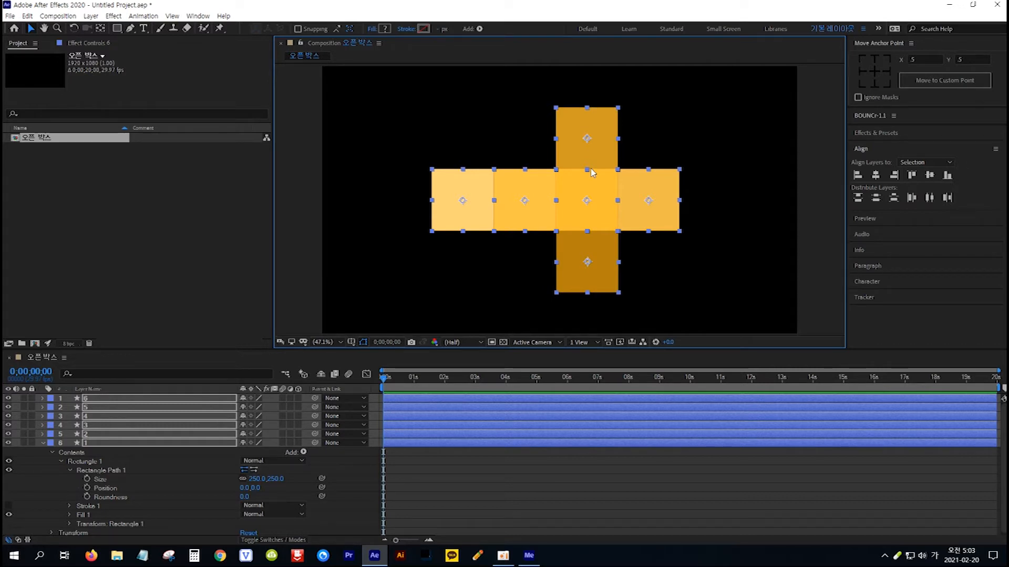
pyautogui.hotkey('ctrl', 'shift', 'a')
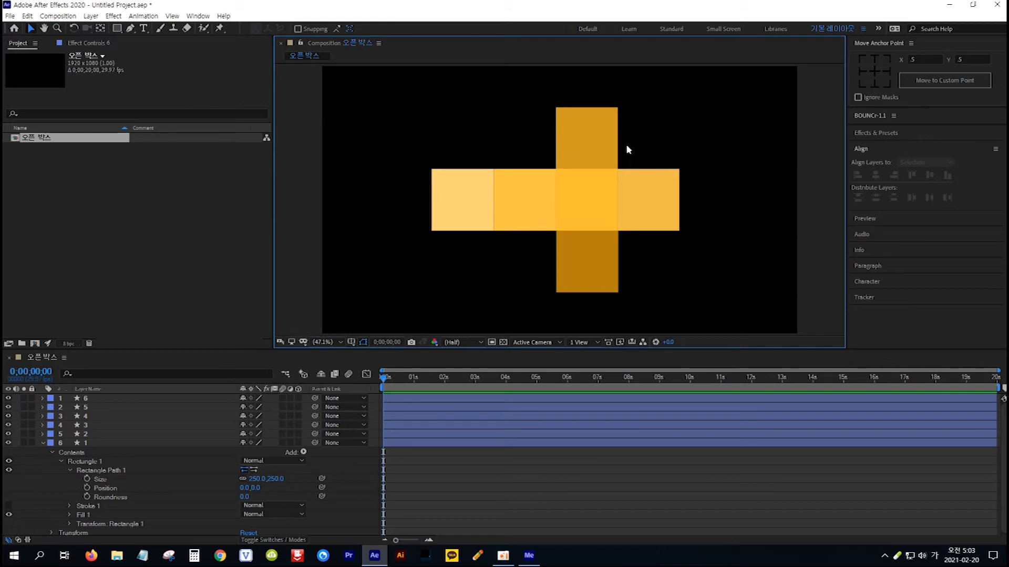
# Move the layer 2 square's anchor point to the middle of its bottom edge with the Pan Behind tool.
pyautogui.click(590, 131)
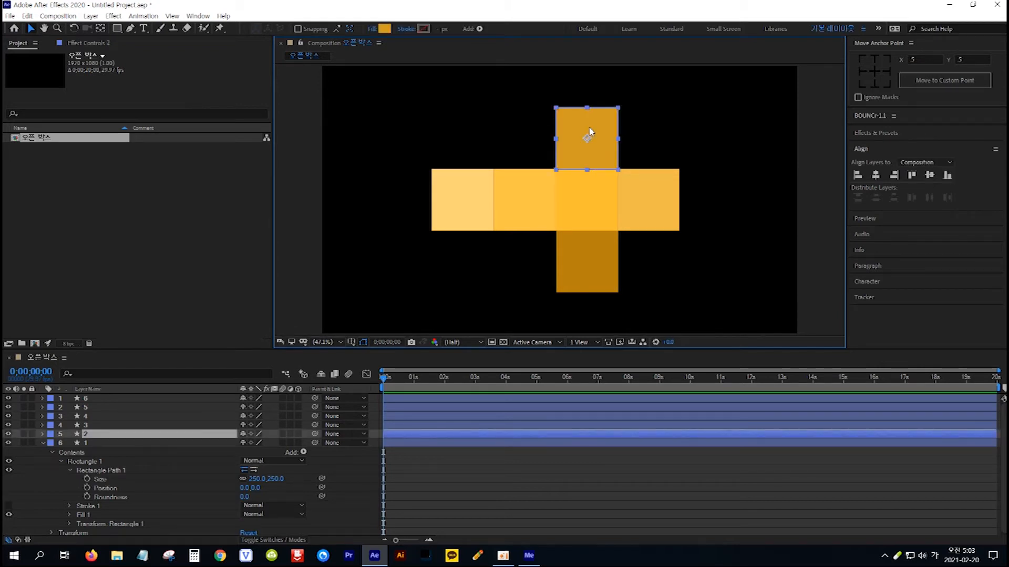
pyautogui.click(99, 29)
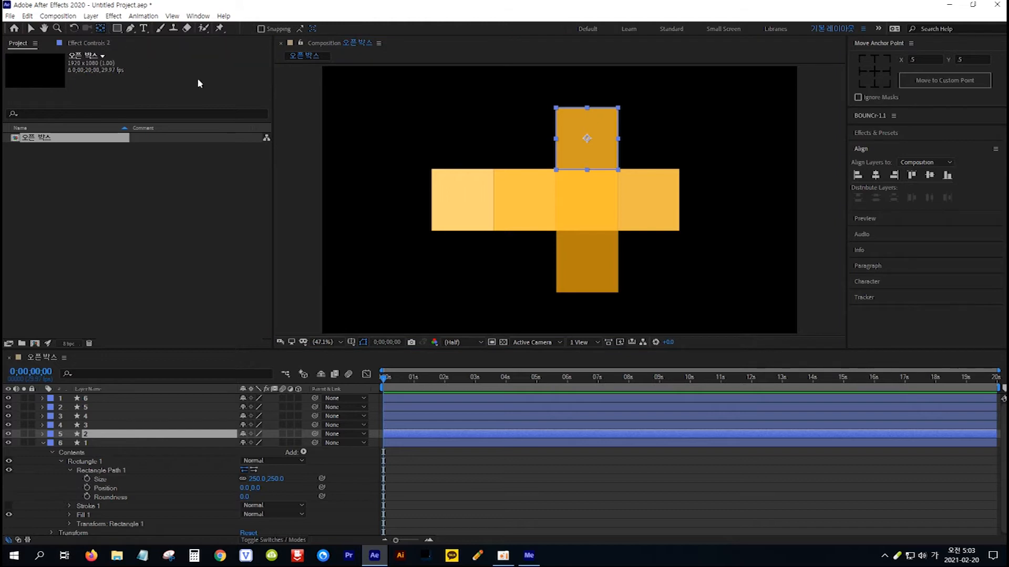
pyautogui.moveTo(587, 139); pyautogui.dragTo(587, 169)
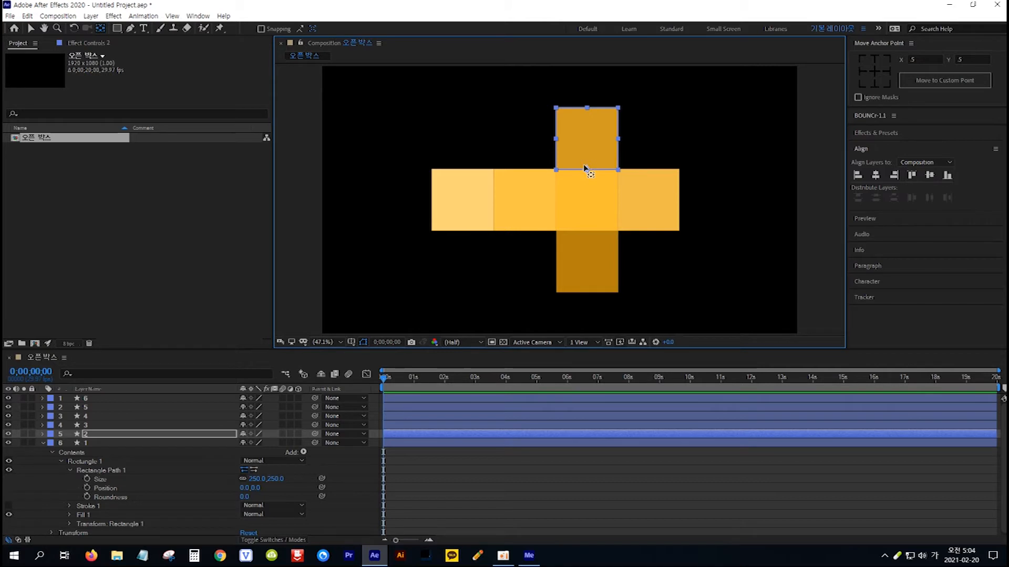
# Move the anchor points of the layer 6 and layer 5 squares to the middle of their right edges.
pyautogui.click(465, 195)
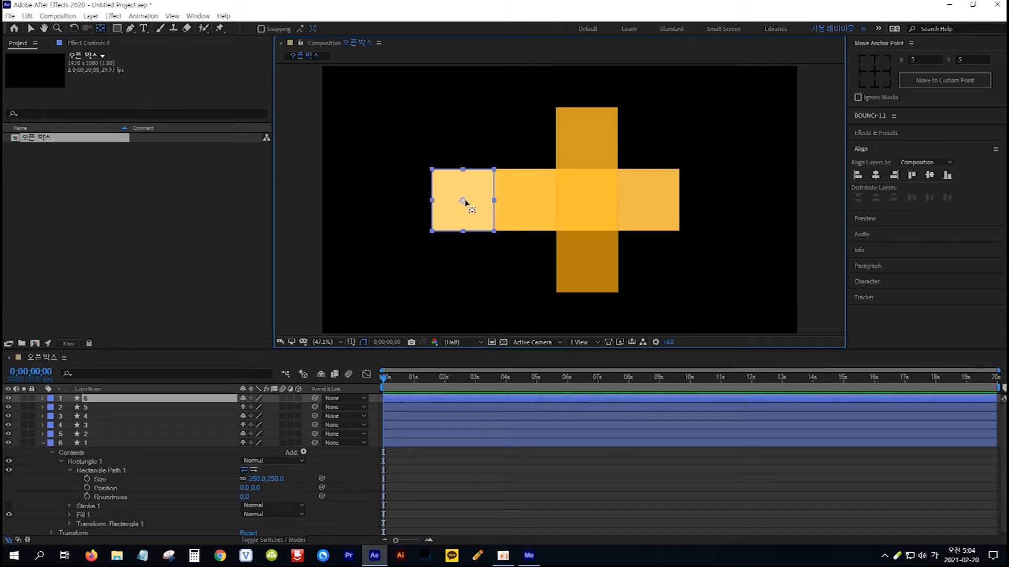
pyautogui.moveTo(463, 201); pyautogui.dragTo(494, 201)
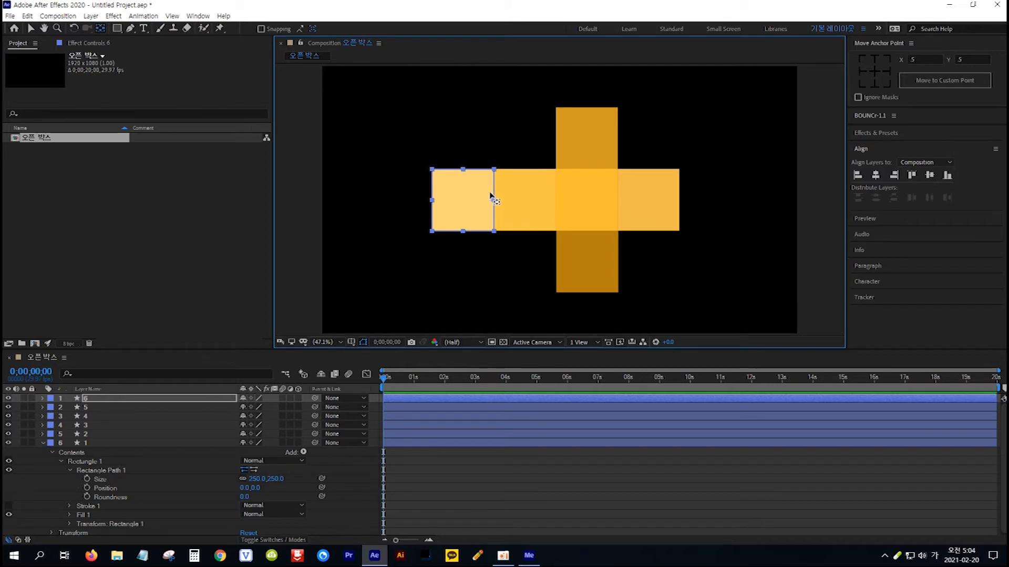
pyautogui.click(512, 199)
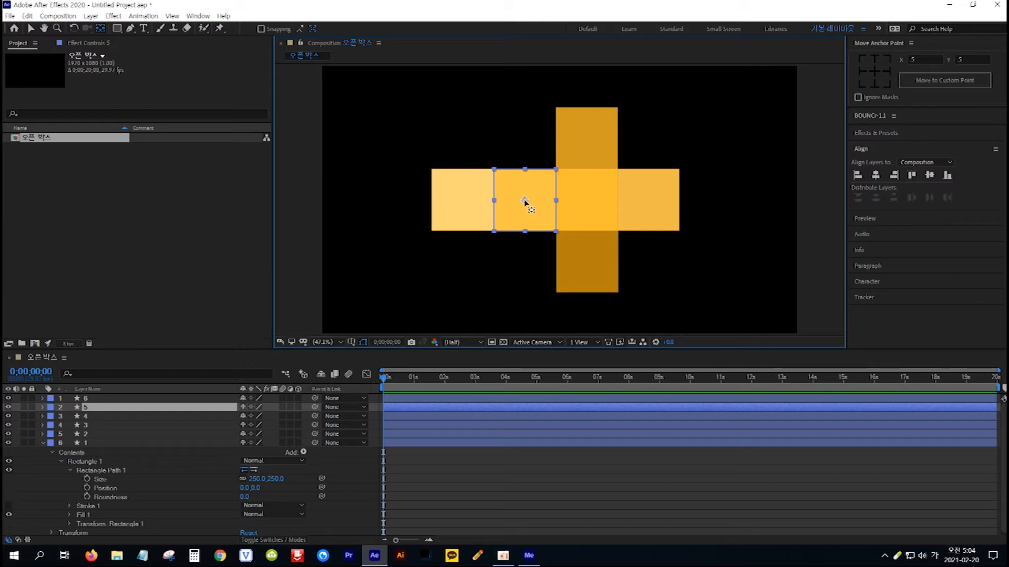
pyautogui.moveTo(524, 200); pyautogui.dragTo(557, 204)
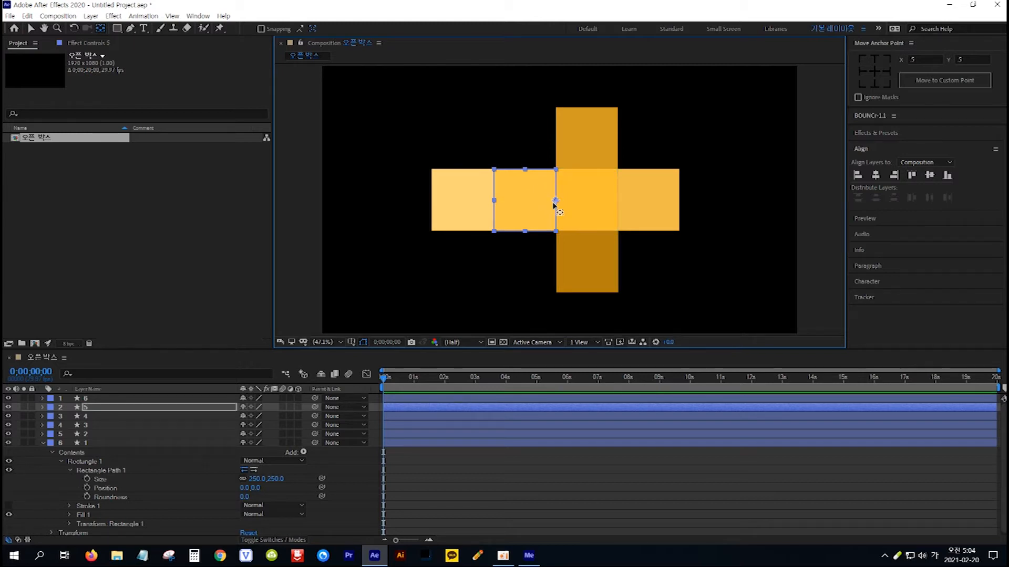
# Move the layer 3 square's anchor point to the middle of its left edge and layer 1's to the middle of its top edge.
pyautogui.click(597, 217)
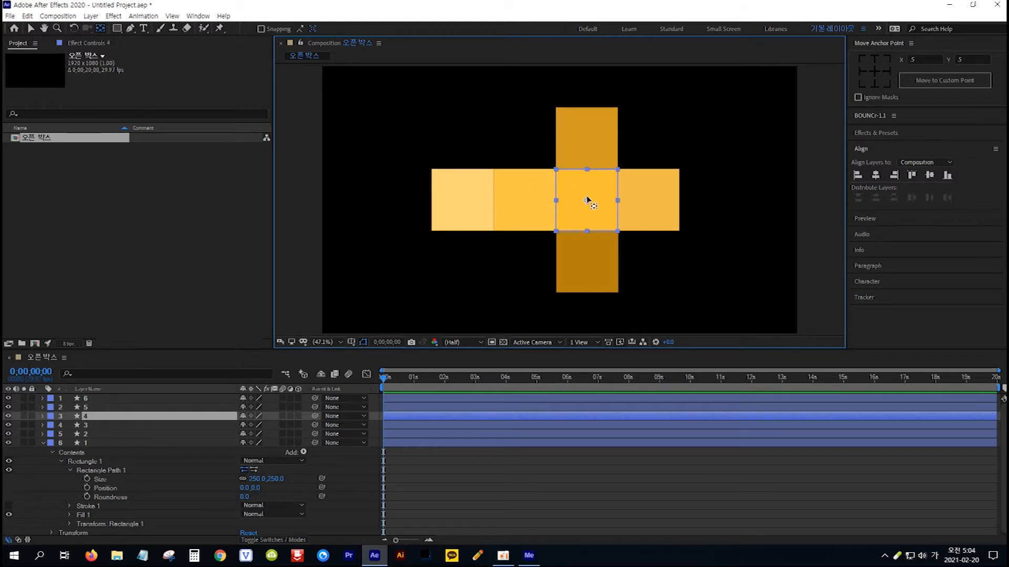
pyautogui.click(673, 212)
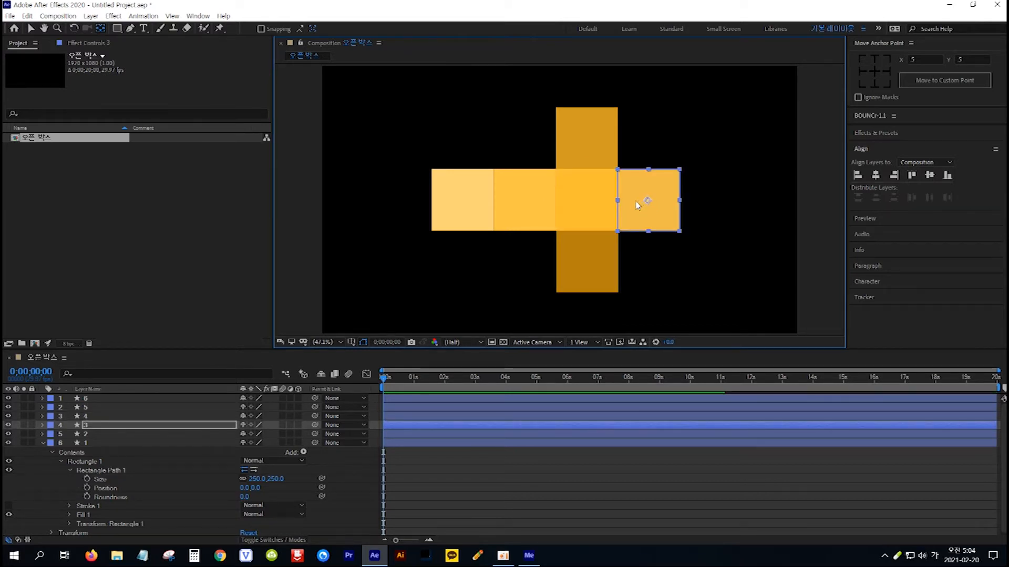
pyautogui.moveTo(648, 201); pyautogui.dragTo(618, 200)
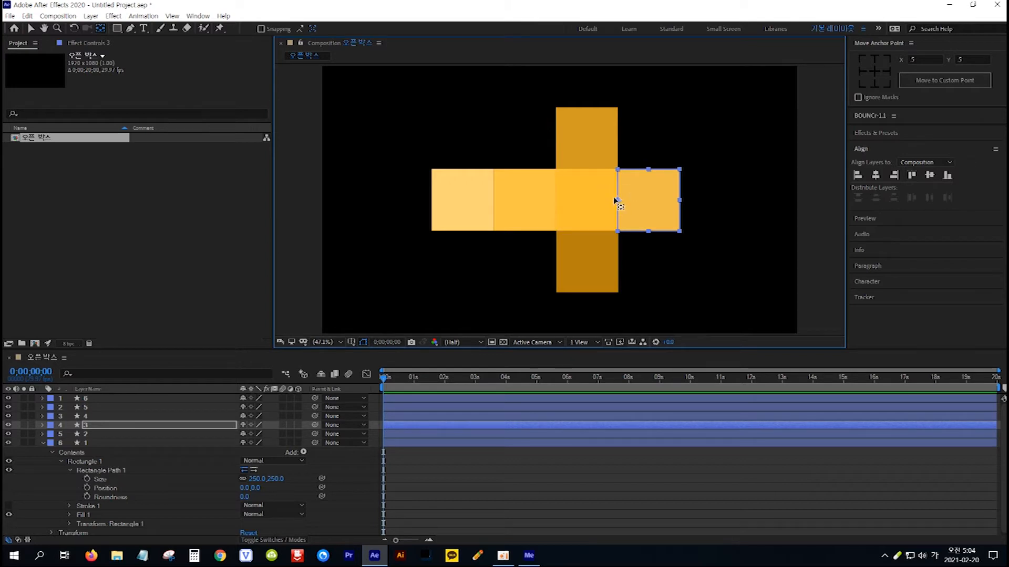
pyautogui.click(596, 271)
pyautogui.moveTo(587, 261); pyautogui.dragTo(585, 239)
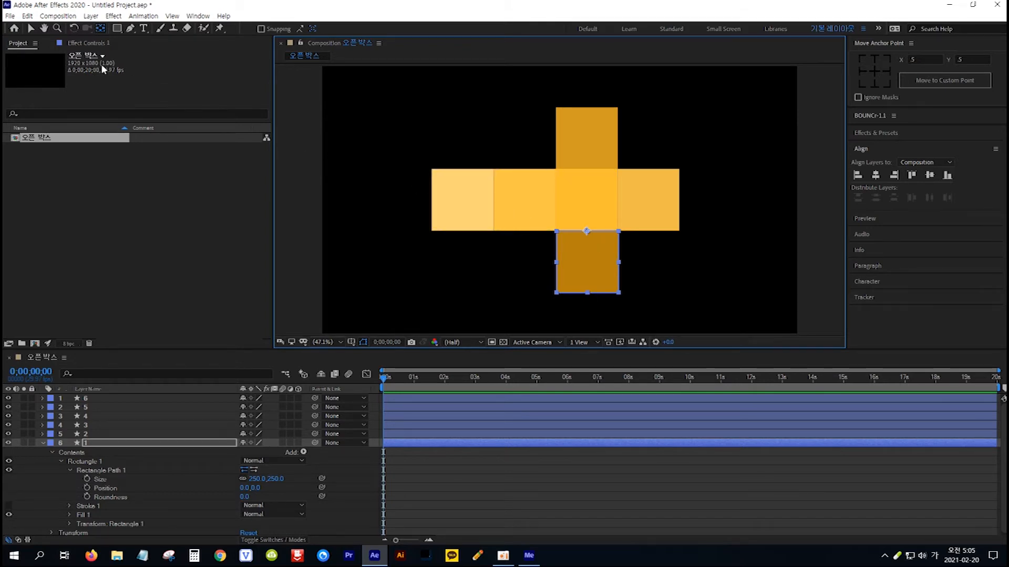
# Move layer 4, the center square of the cross, to the top of the layer stack.
pyautogui.click(32, 30)
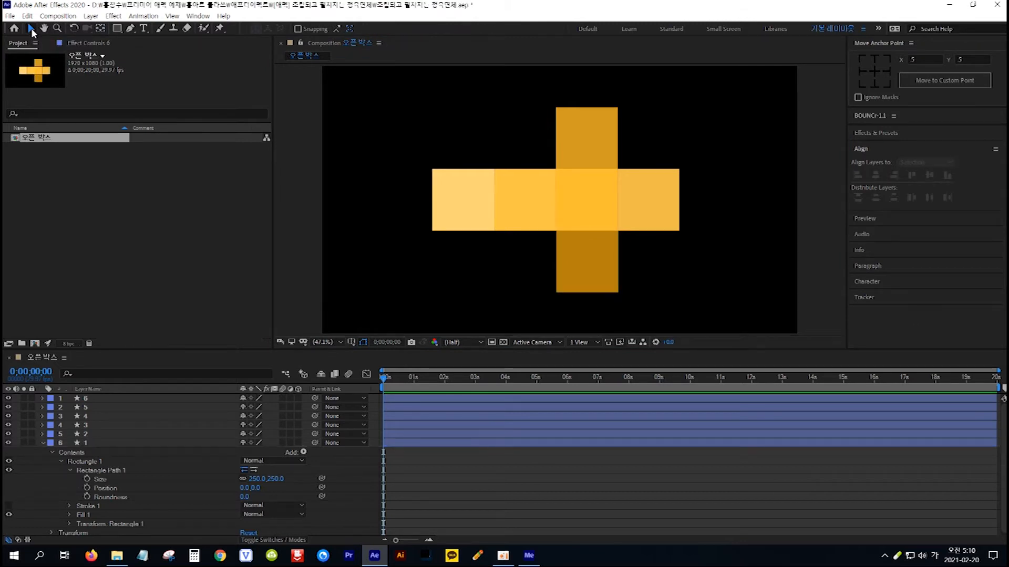
pyautogui.click(591, 213)
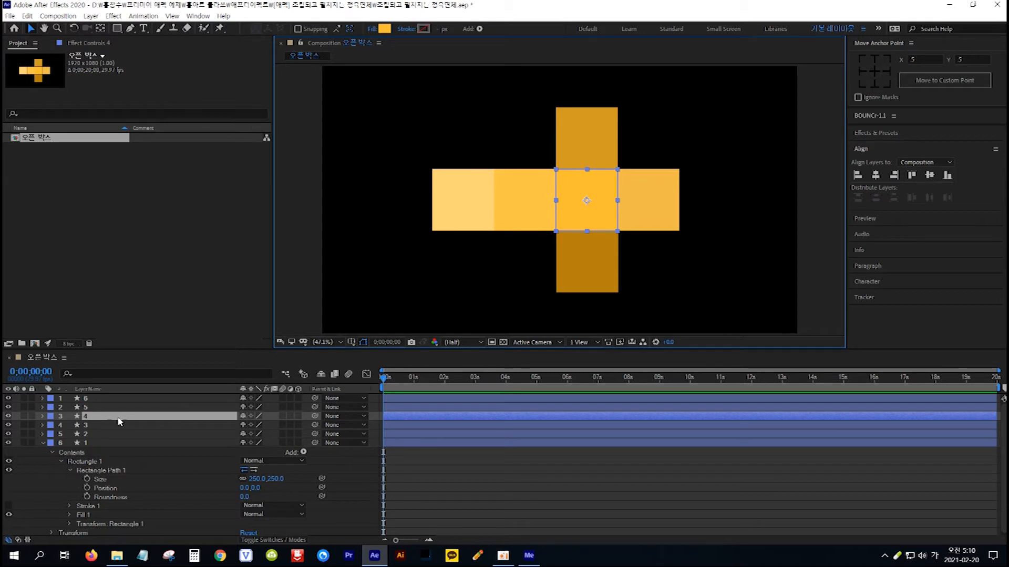
pyautogui.moveTo(126, 421); pyautogui.dragTo(125, 399)
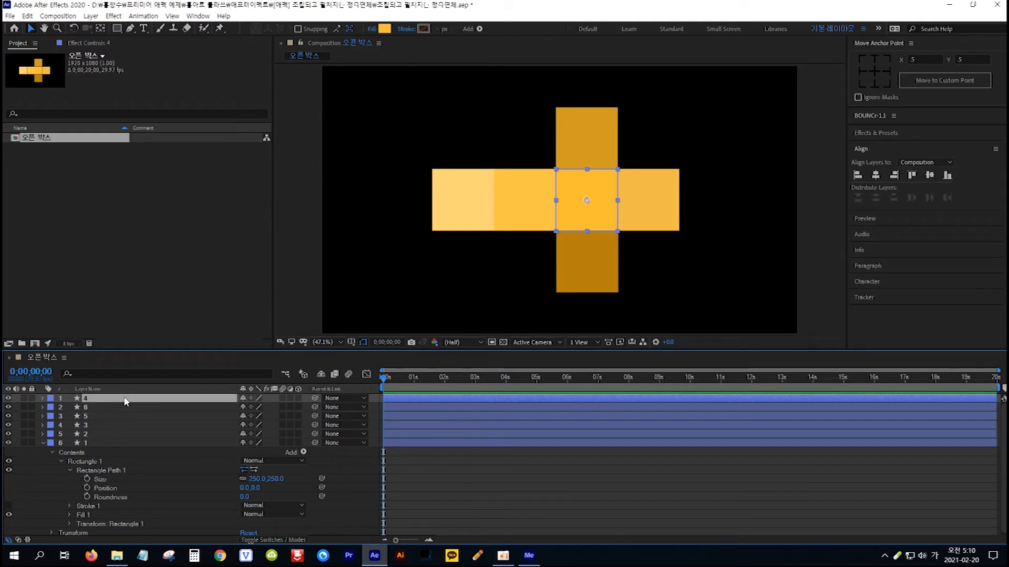
# Parent layer 6, the outermost square of the cross's long arm, to the adjoining layer 5 square.
pyautogui.click(465, 224)
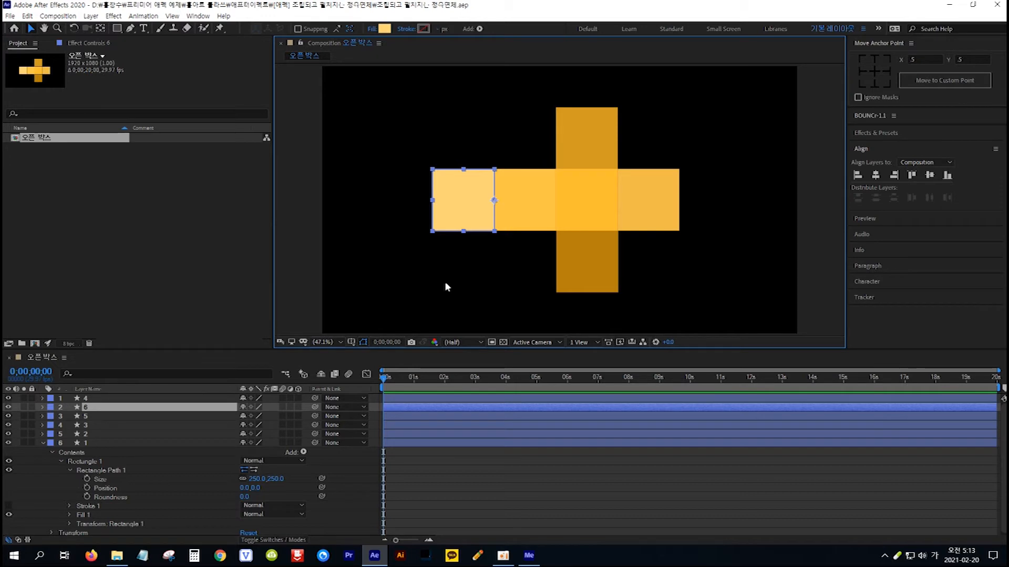
pyautogui.click(530, 209)
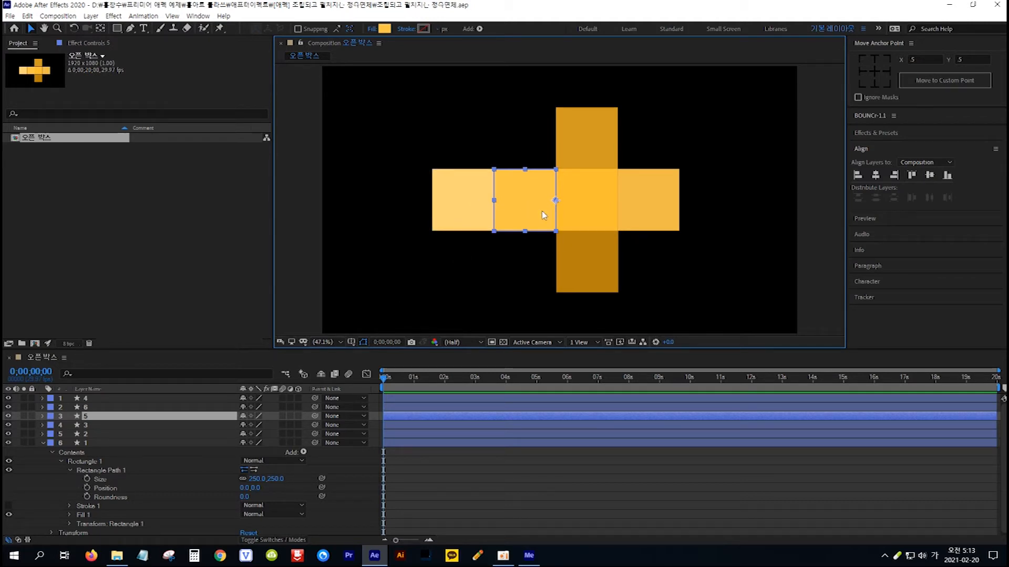
pyautogui.click(124, 408)
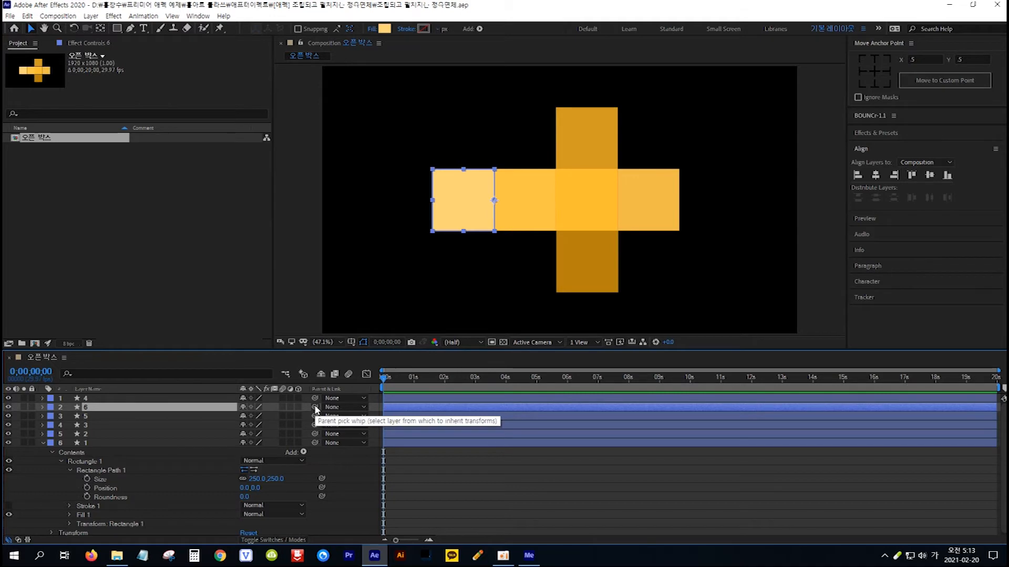
pyautogui.moveTo(315, 408); pyautogui.dragTo(93, 415)
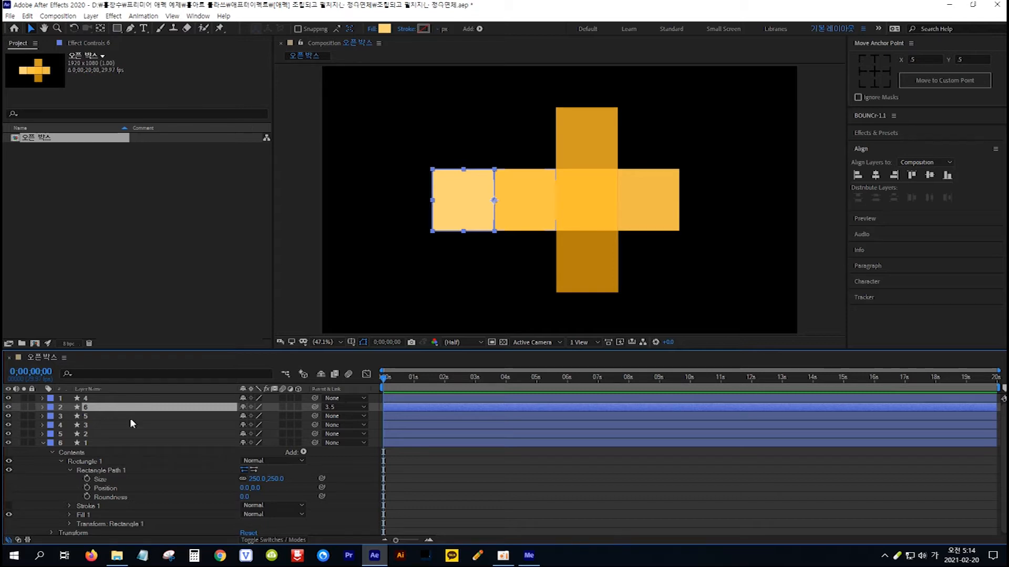
# Parent layers 5, 3, 2 and 1 to layer 4, the center square of the cross.
pyautogui.click(105, 416)
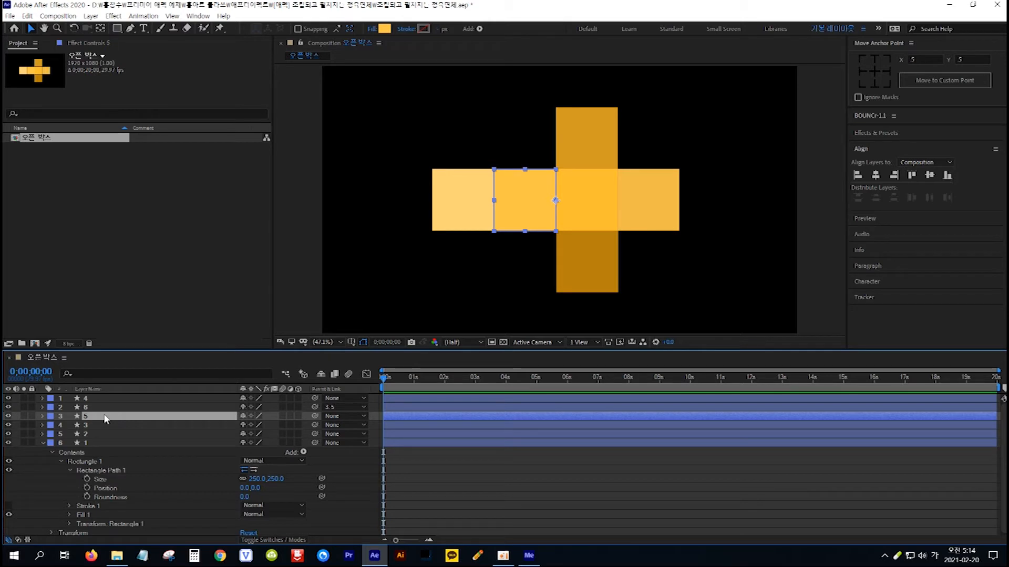
pyautogui.keyDown('shift'); pyautogui.click(111, 442); pyautogui.keyUp('shift')
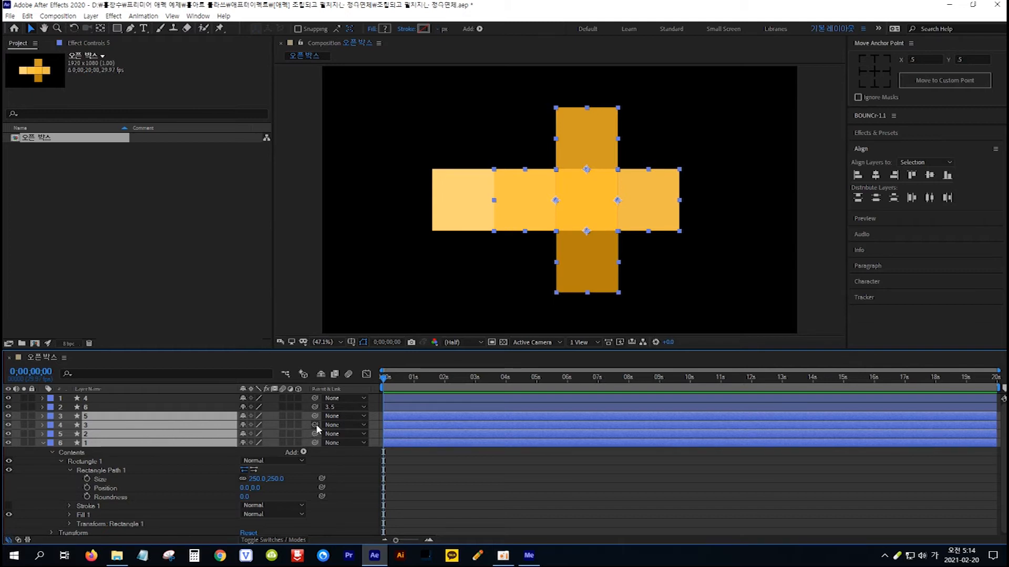
pyautogui.moveTo(315, 424); pyautogui.dragTo(127, 402)
# Convert all six square layers to 3D layers, then clear the selection.
pyautogui.hotkey('ctrl', 'a')
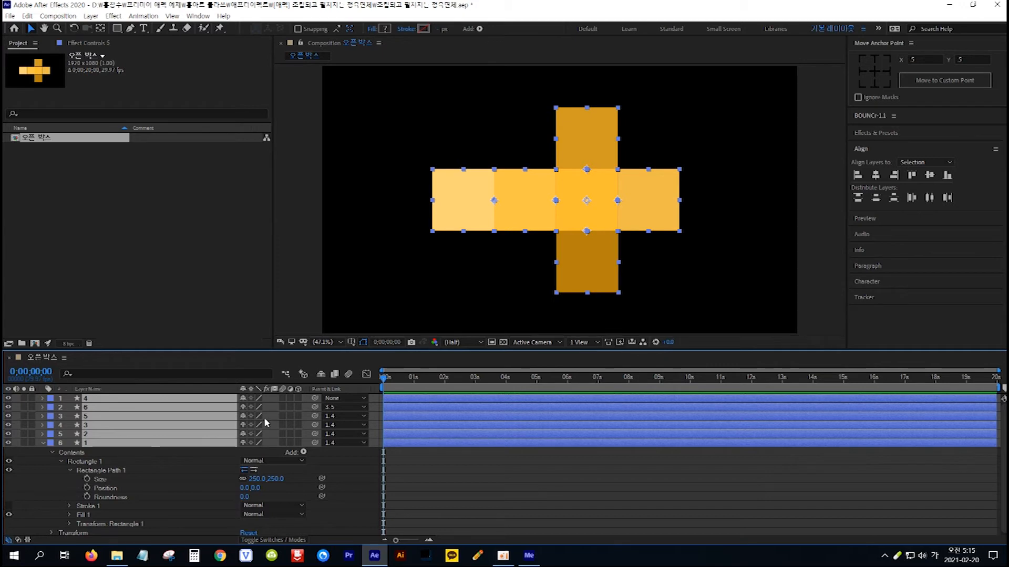
pyautogui.click(298, 398)
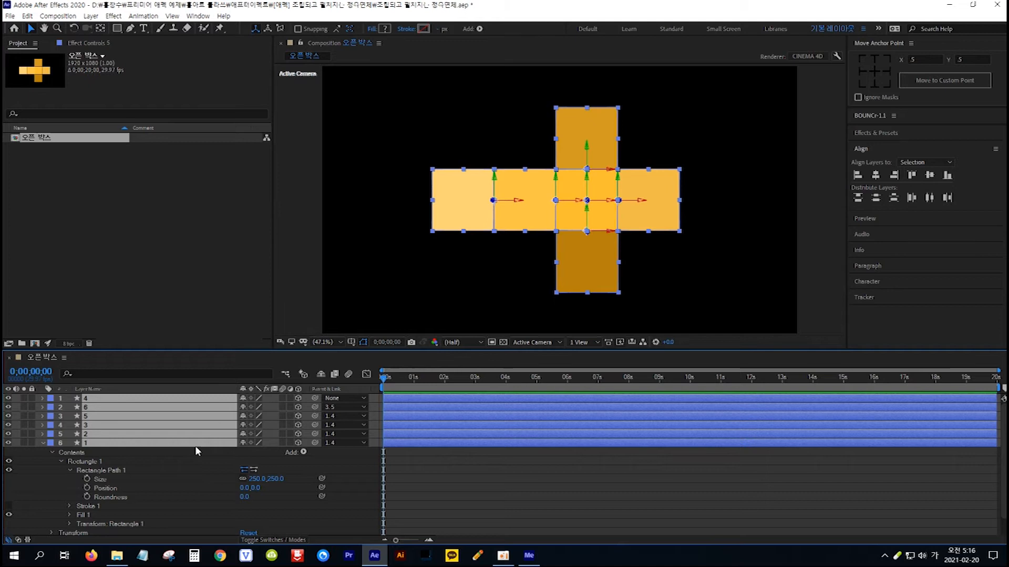
pyautogui.hotkey('ctrl', 'shift', 'a')
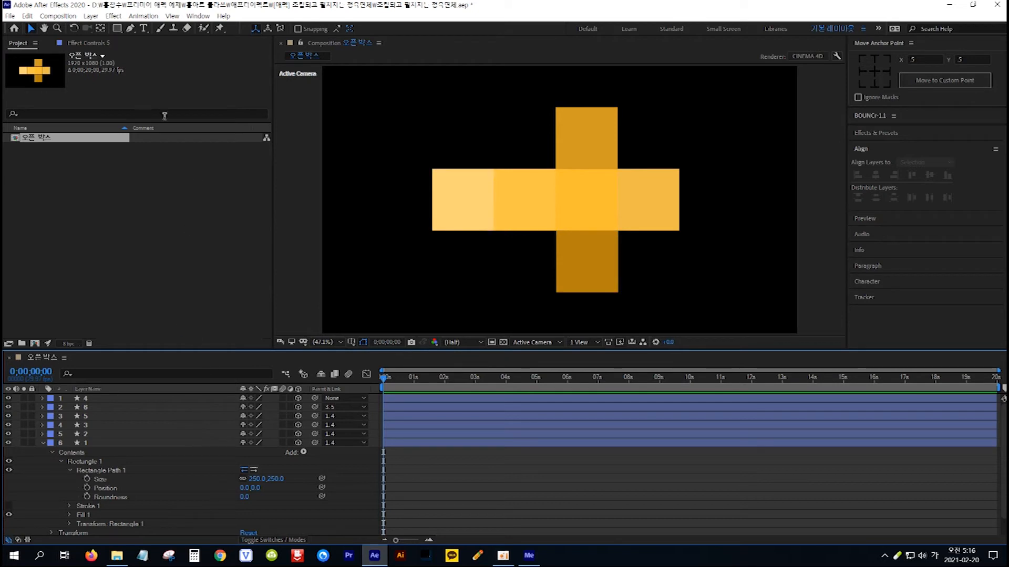
# Create a null object and parent layer 4, the center square, to it.
pyautogui.click(92, 17)
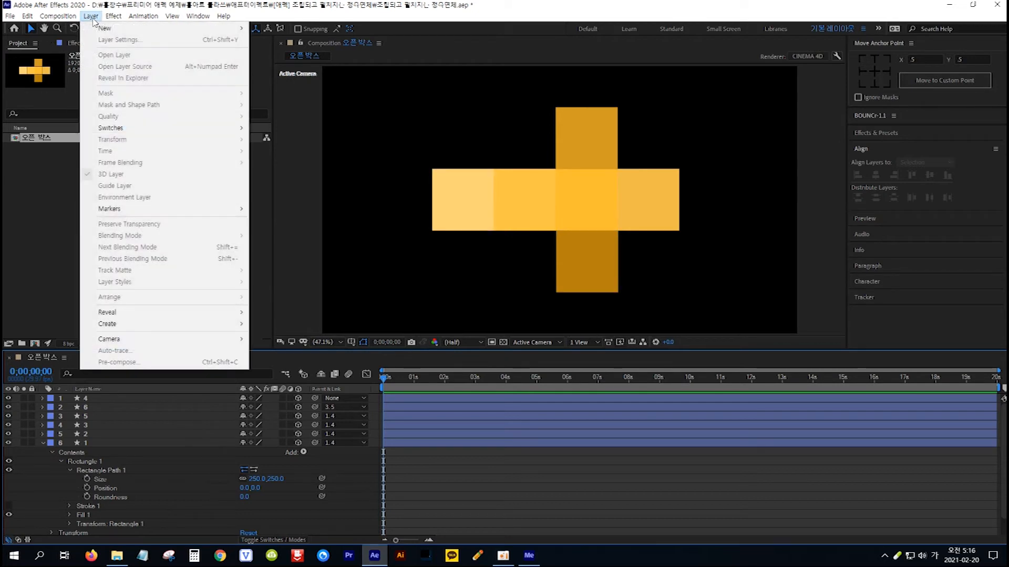
pyautogui.moveTo(102, 29)
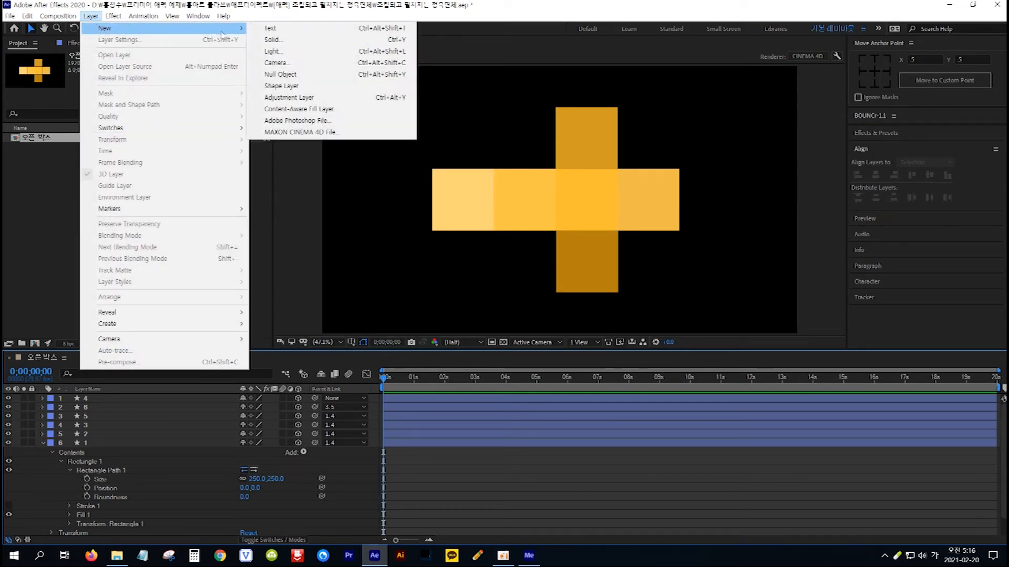
pyautogui.click(313, 77)
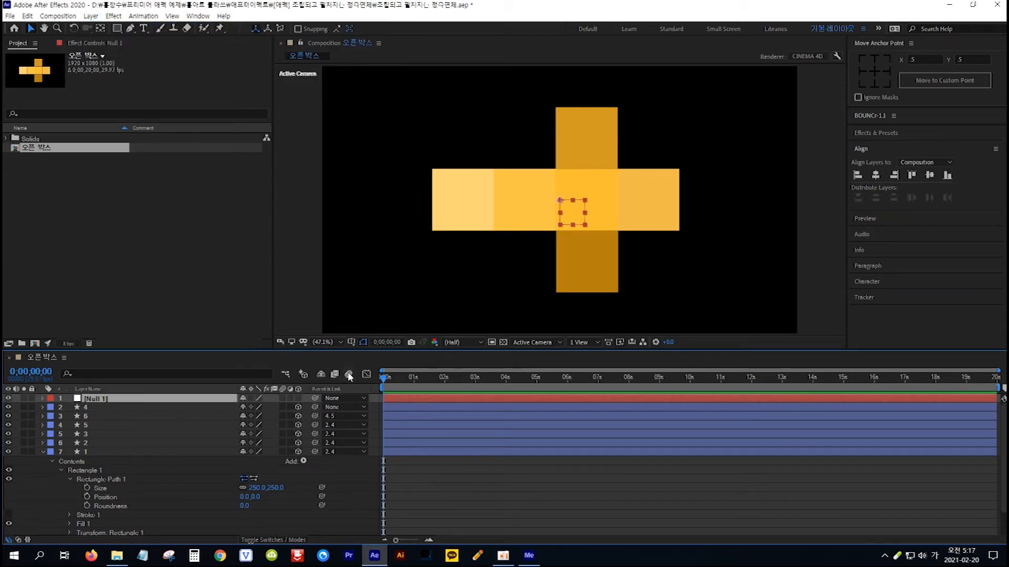
pyautogui.click(606, 185)
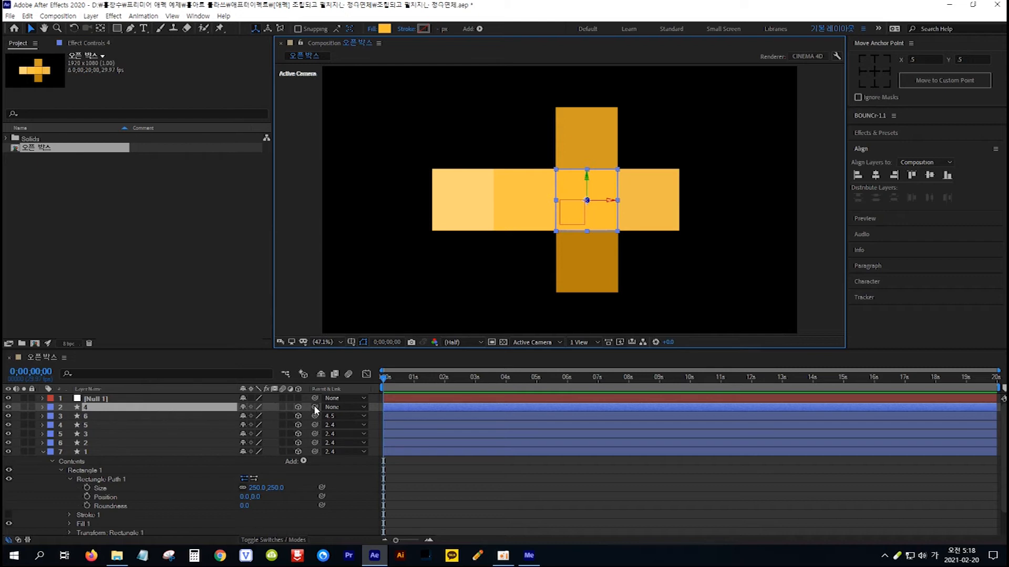
pyautogui.moveTo(314, 405); pyautogui.dragTo(138, 401)
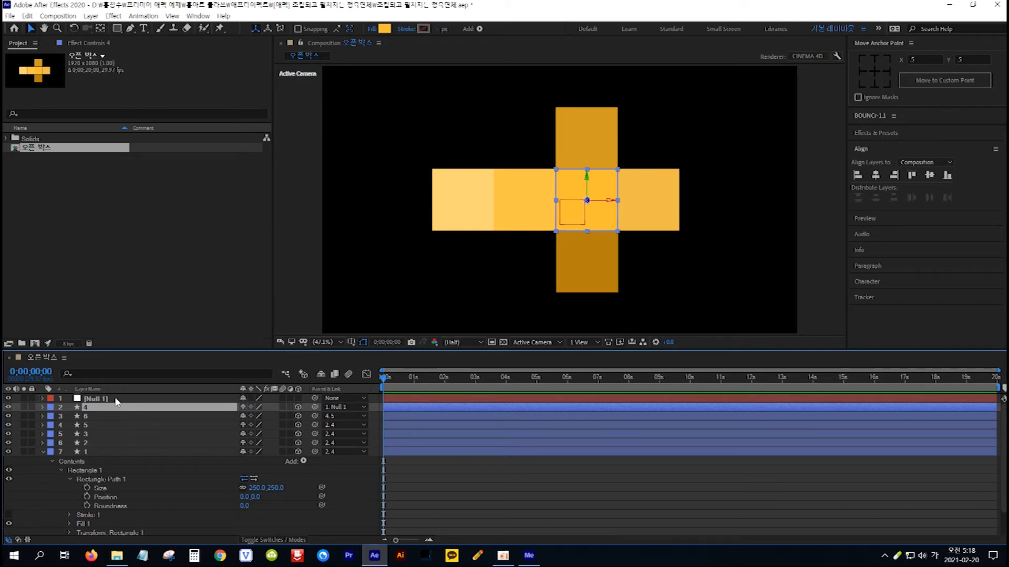
# Make the null object a 3D layer and reveal its Transform properties.
pyautogui.click(117, 400)
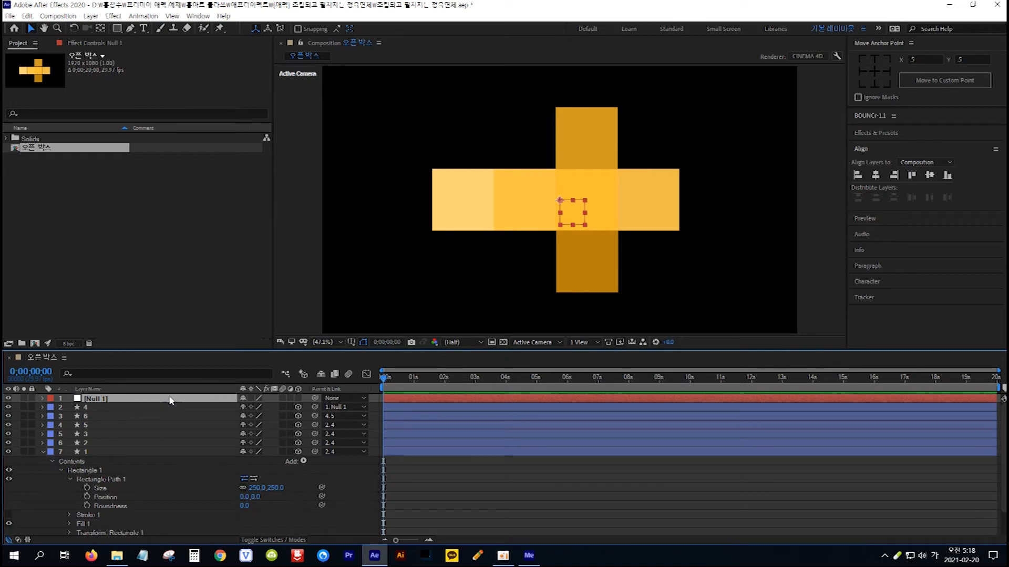
pyautogui.click(296, 398)
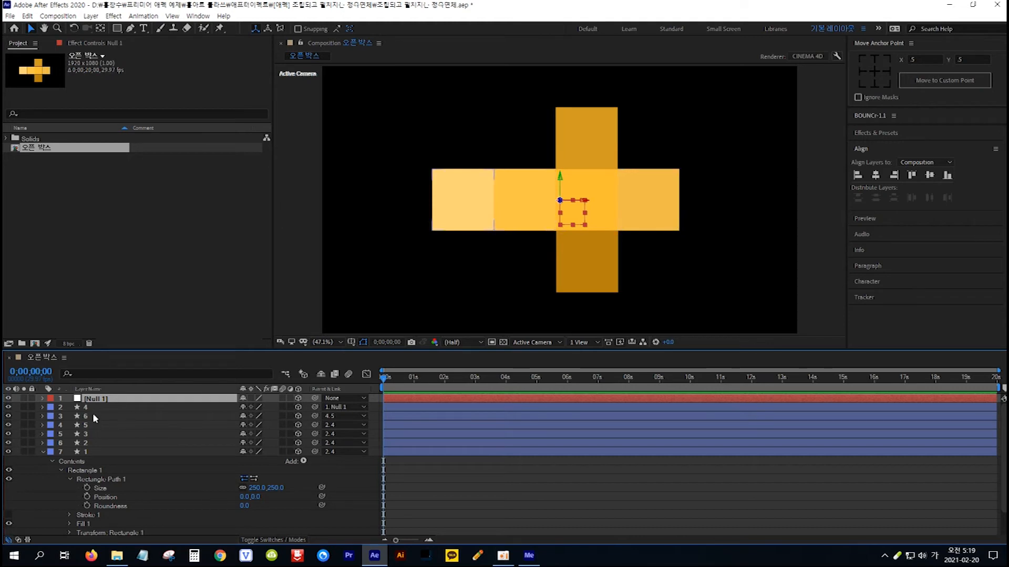
pyautogui.click(43, 399)
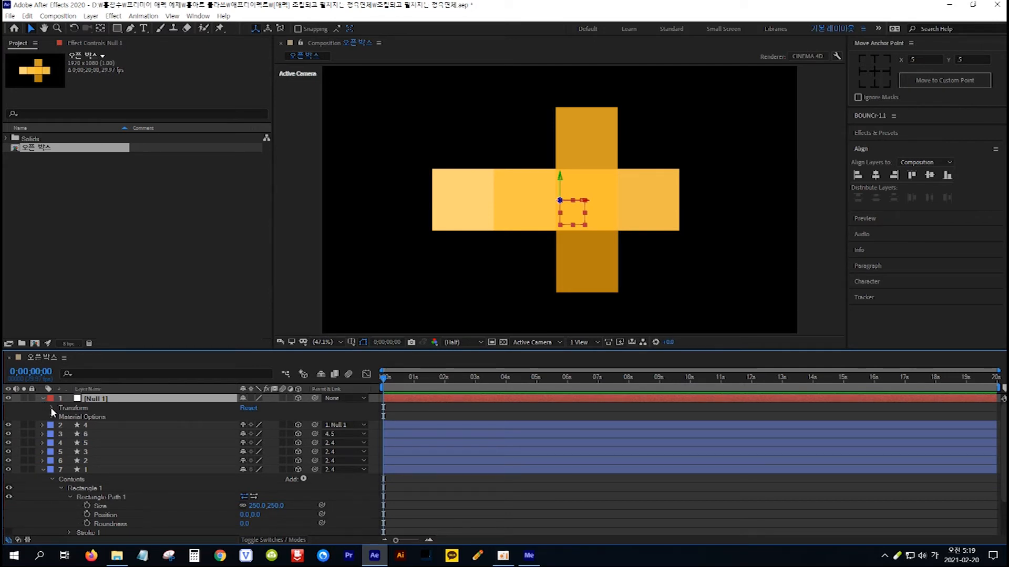
pyautogui.click(51, 408)
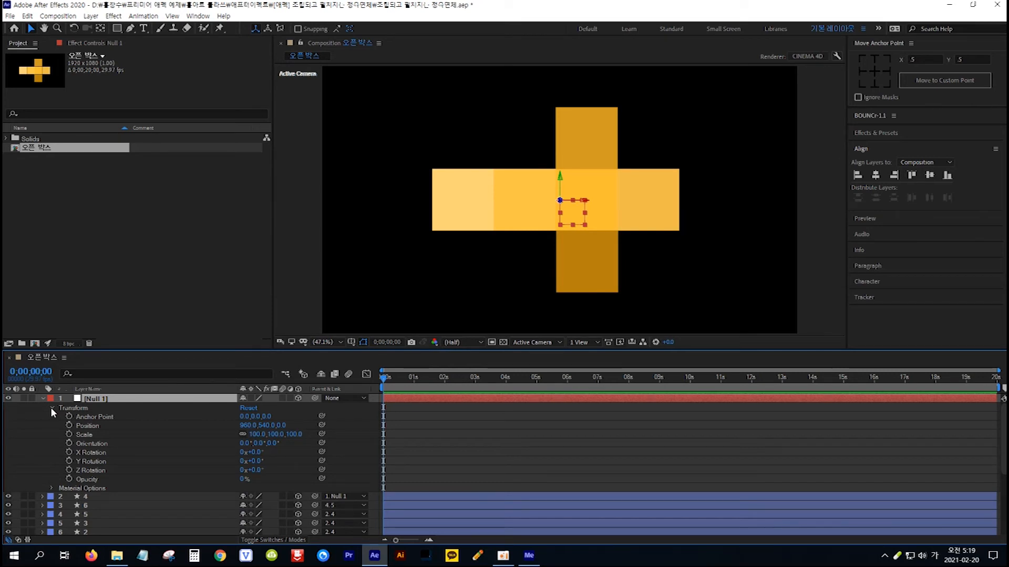
pyautogui.press('F2')
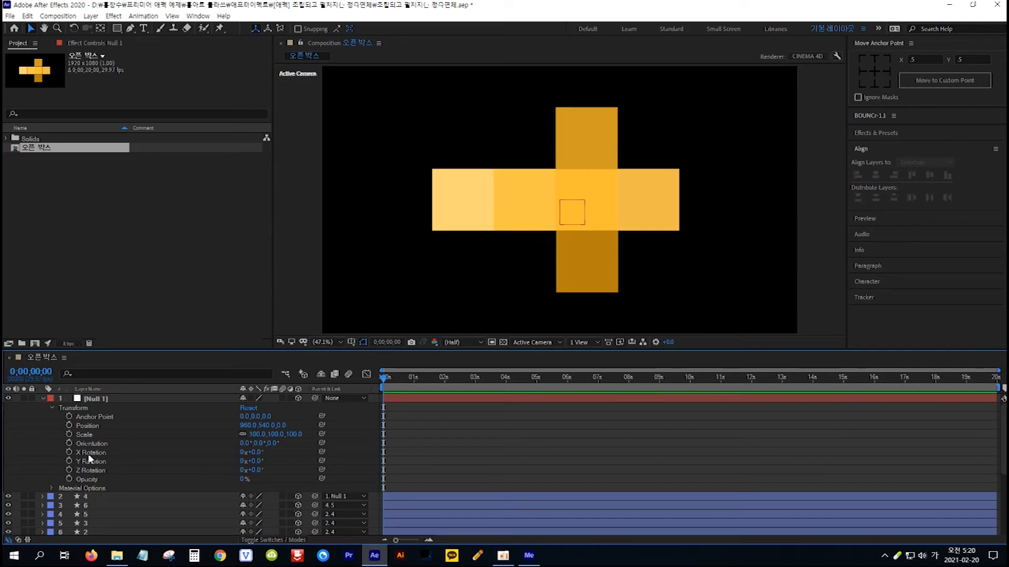
# Tilt the whole cross by setting the null's X Rotation to -60° and its Z Rotation to -30°.
pyautogui.click(257, 453)
pyautogui.write('-60')
pyautogui.press('Return')
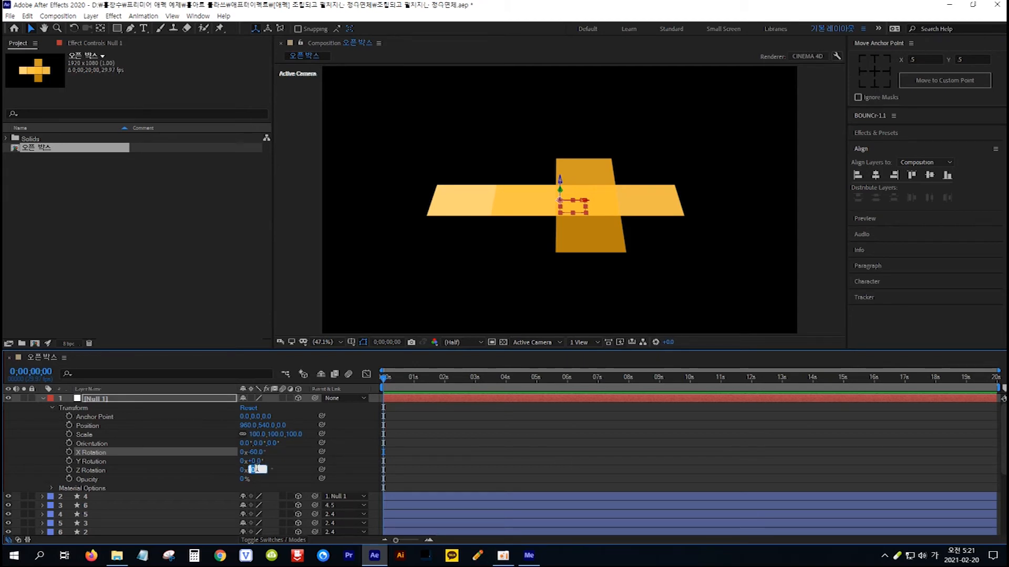
pyautogui.write('-30')
pyautogui.press('Return')
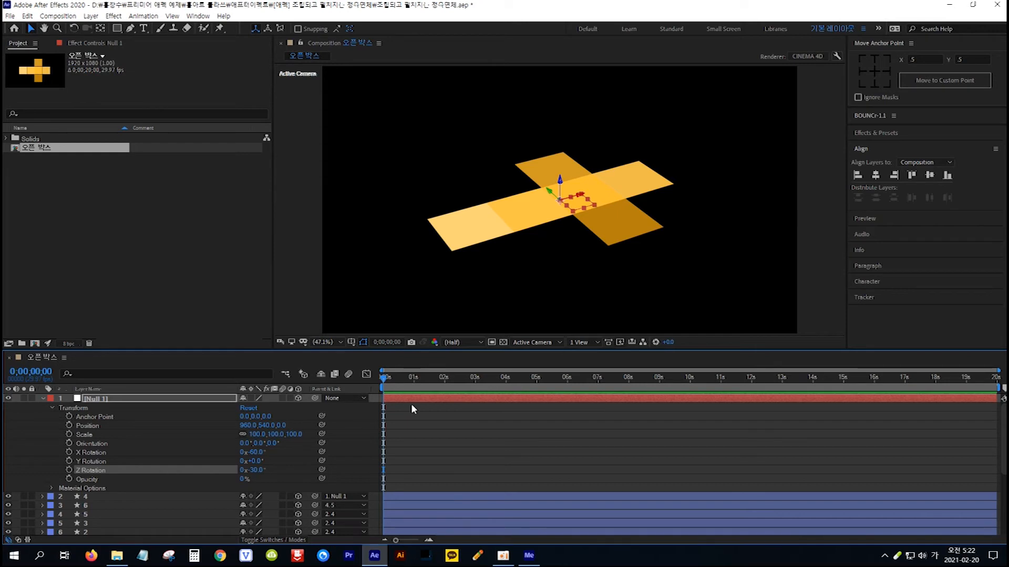
# Move the current time to 0;00;00;20 and reveal the rotation properties of all six square layers.
pyautogui.click(45, 373)
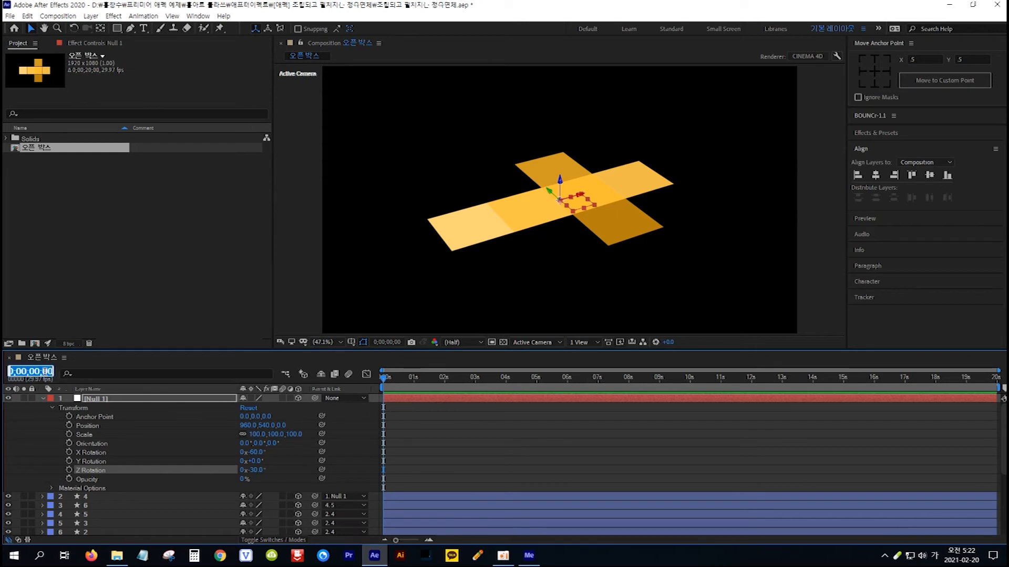
pyautogui.write('+20')
pyautogui.press('Return')
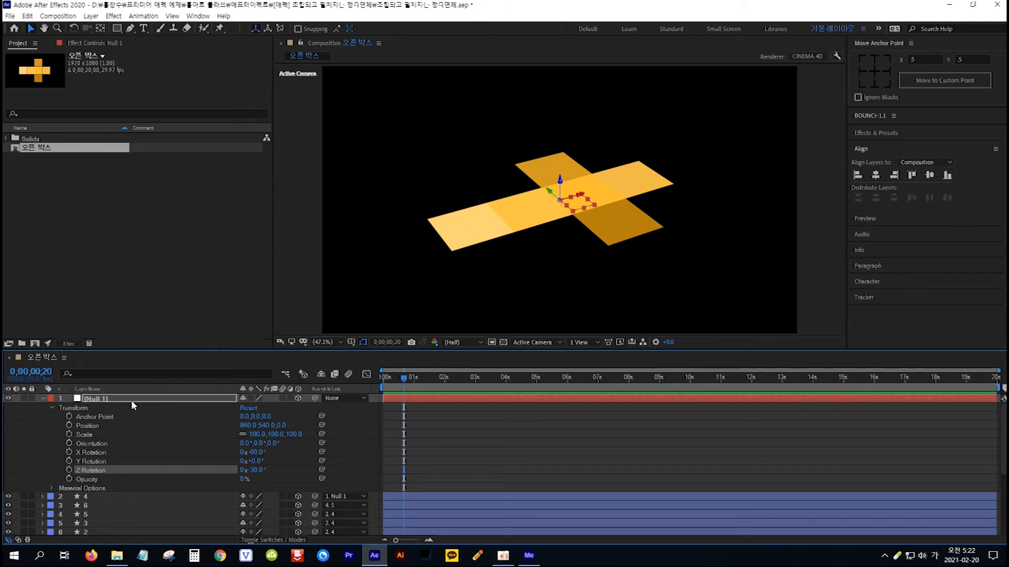
pyautogui.click(114, 494)
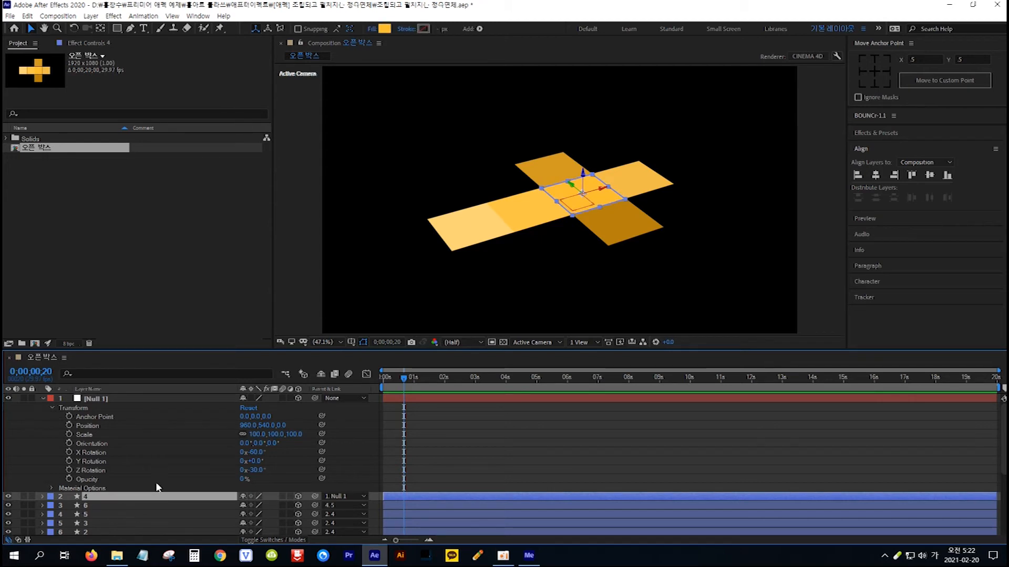
pyautogui.scroll(-3, 155, 482)
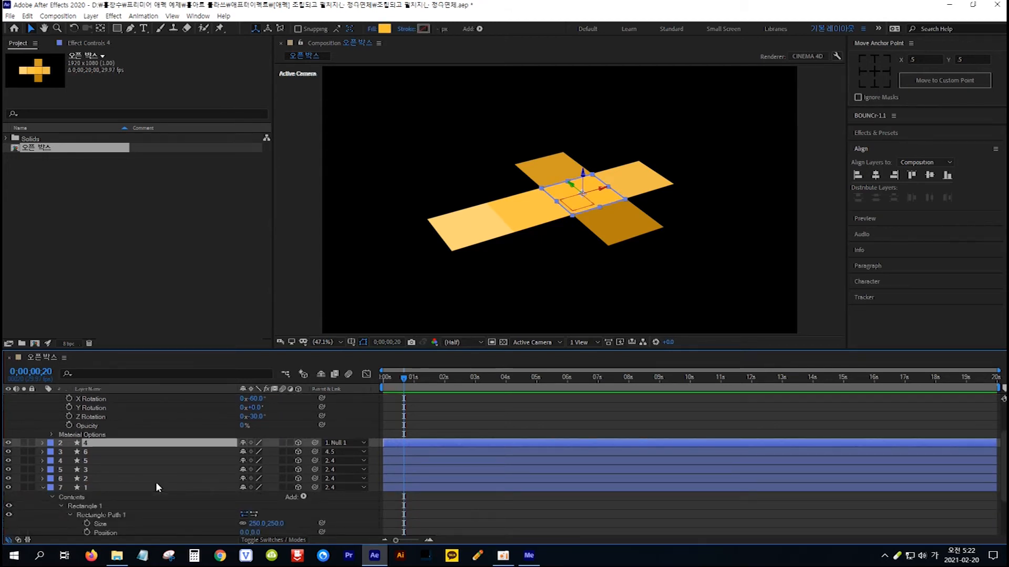
pyautogui.keyDown('shift'); pyautogui.click(99, 487); pyautogui.keyUp('shift')
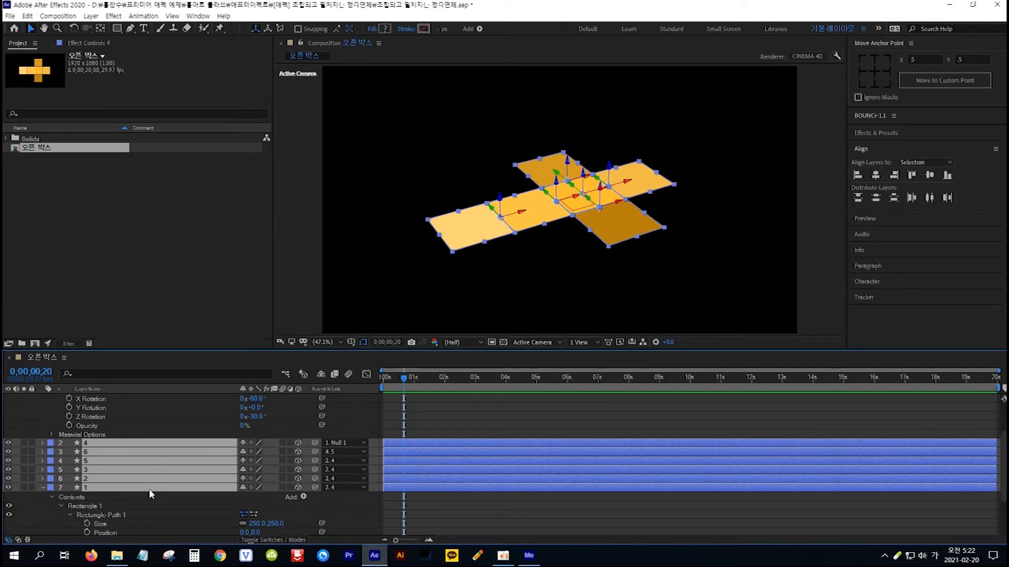
pyautogui.press('Hangul')
pyautogui.press('r')
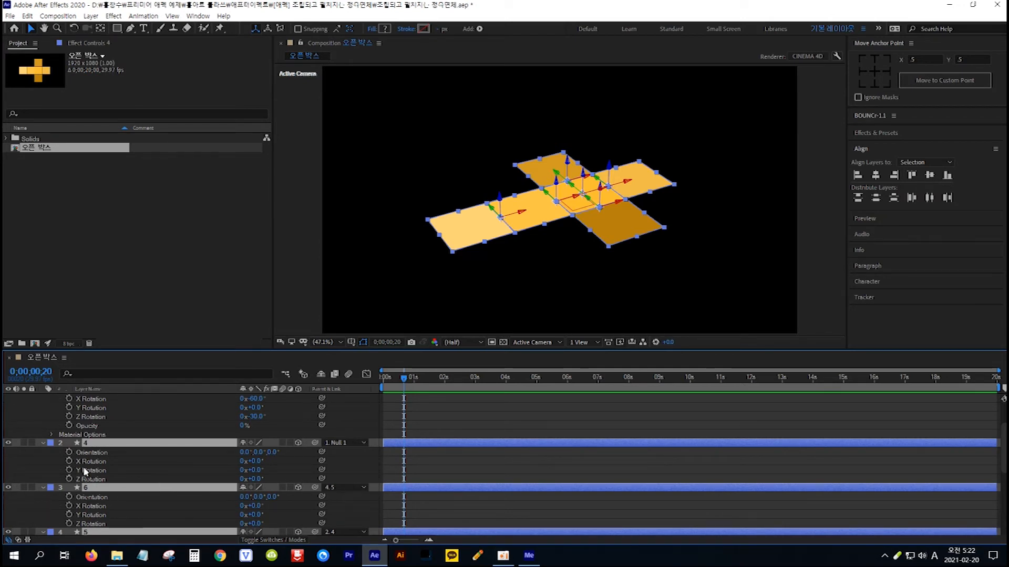
pyautogui.scroll(-1, 156, 458)
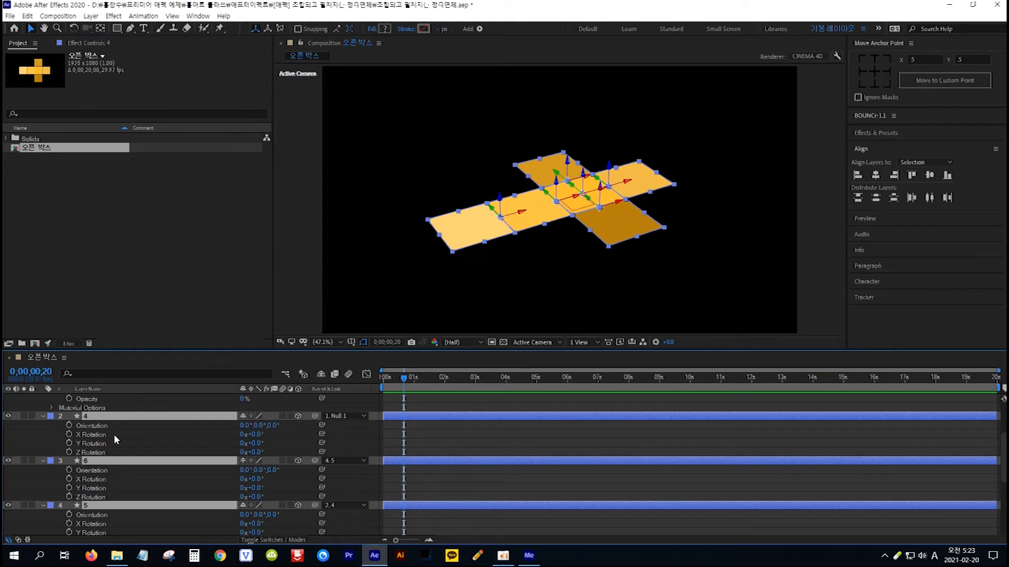
pyautogui.press('F2')
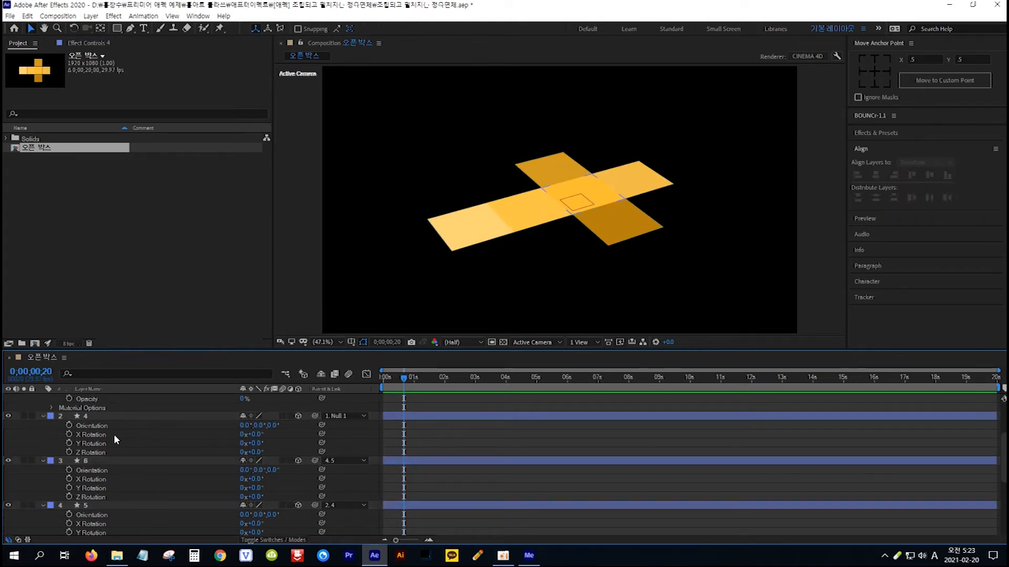
# Fold the layer 6 square upright by setting its Y Rotation to -90°.
pyautogui.click(115, 416)
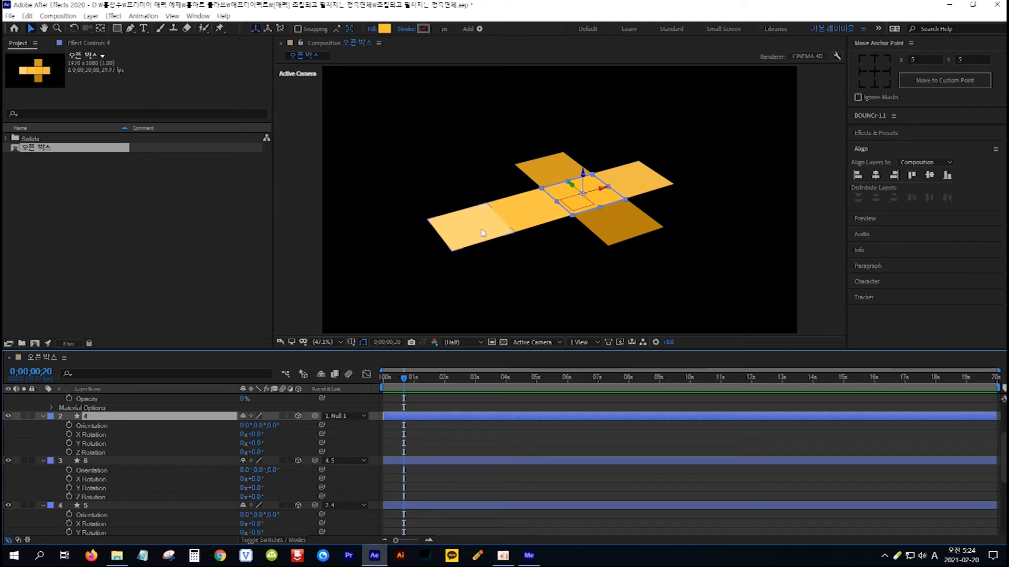
pyautogui.click(459, 236)
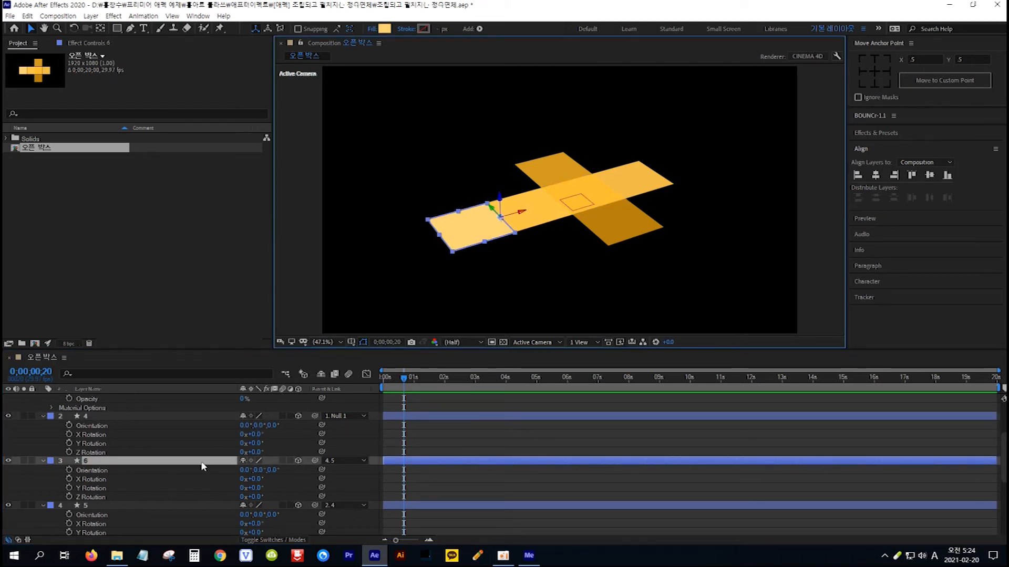
pyautogui.click(257, 480)
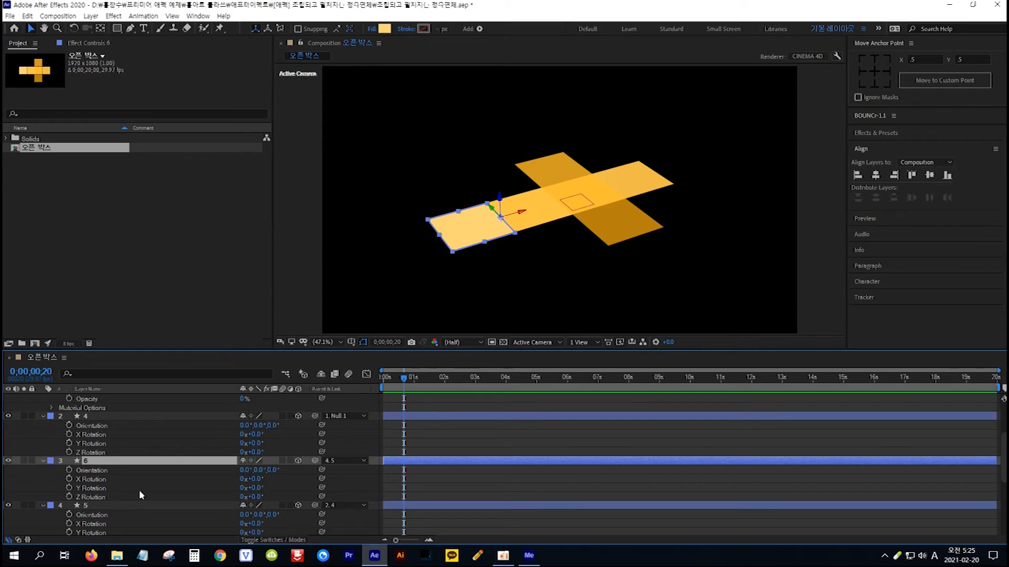
pyautogui.click(254, 488)
pyautogui.write('-90')
pyautogui.press('Return')
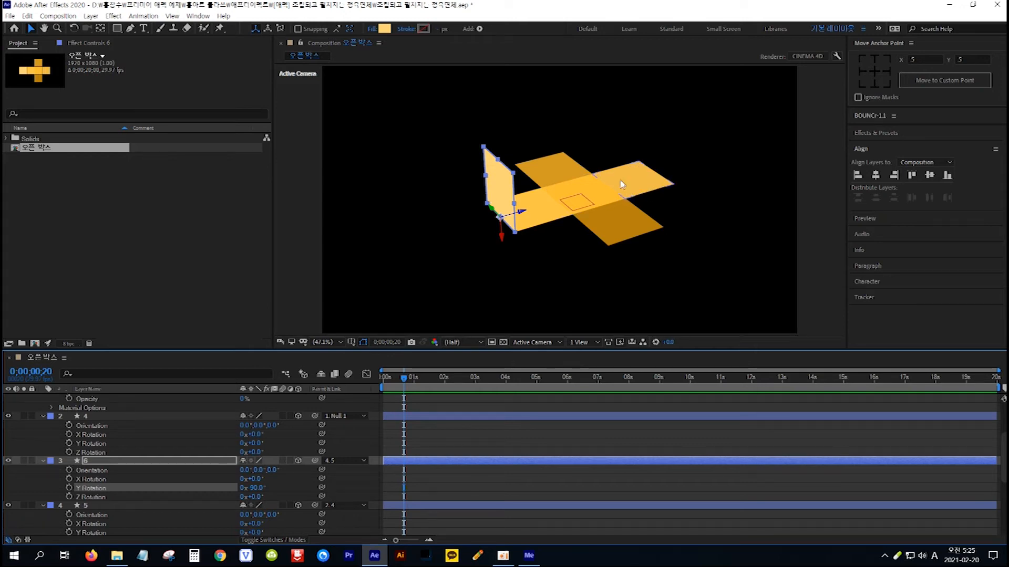
# Fold the layer 3 square upright by setting its Y Rotation to 90°.
pyautogui.click(639, 179)
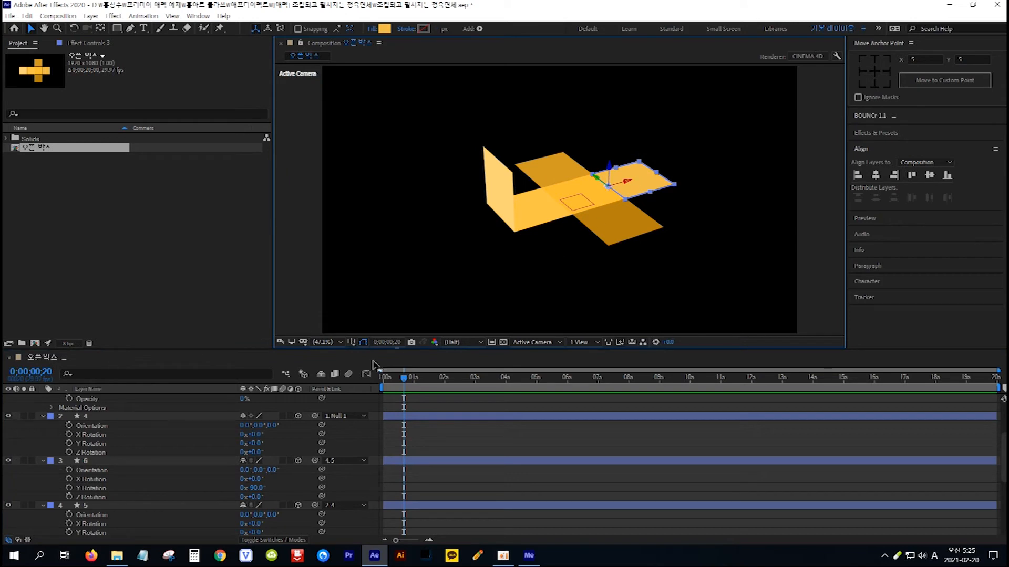
pyautogui.scroll(-3, 222, 424)
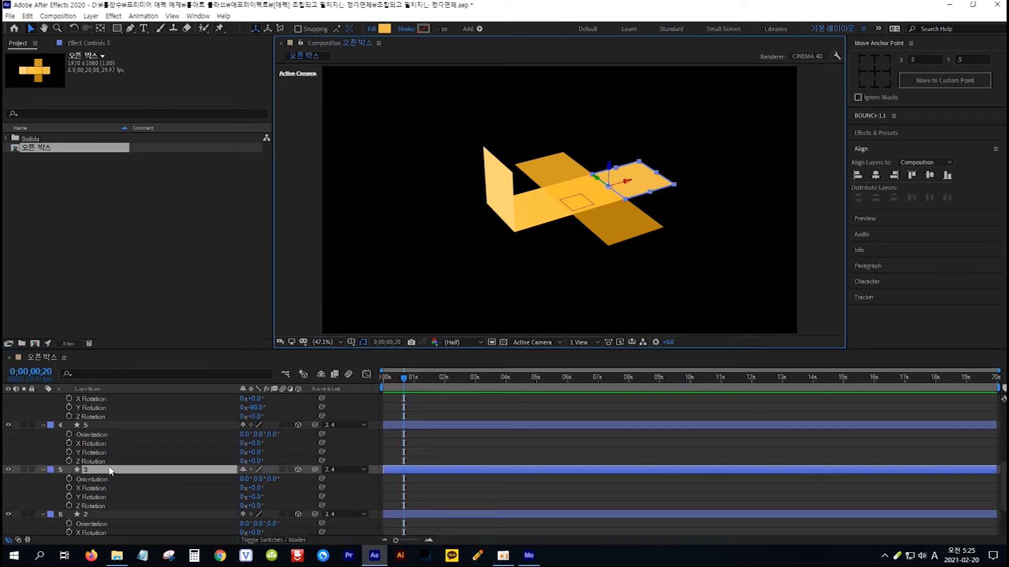
pyautogui.click(59, 469)
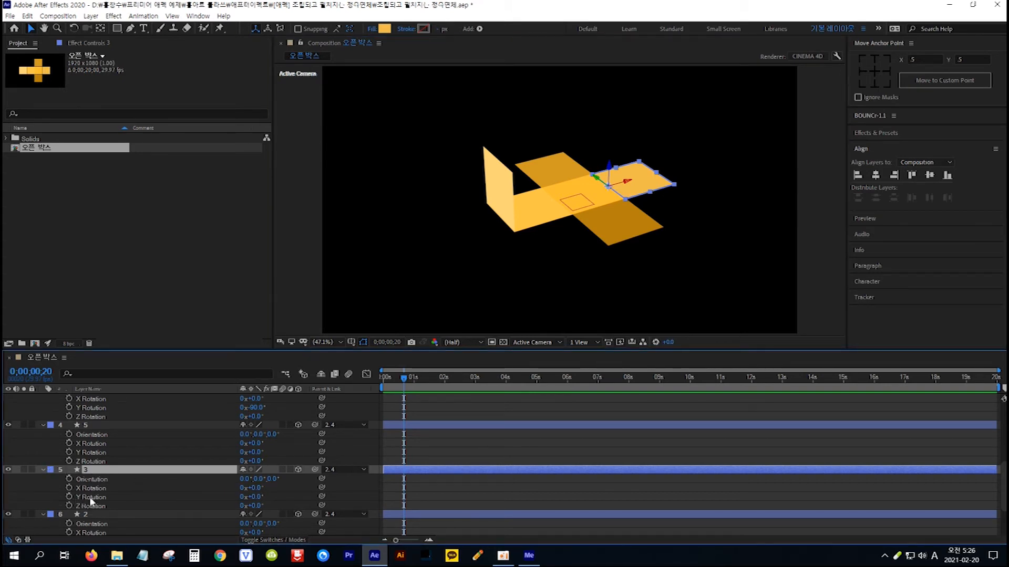
pyautogui.click(256, 497)
pyautogui.write('90')
pyautogui.press('Return')
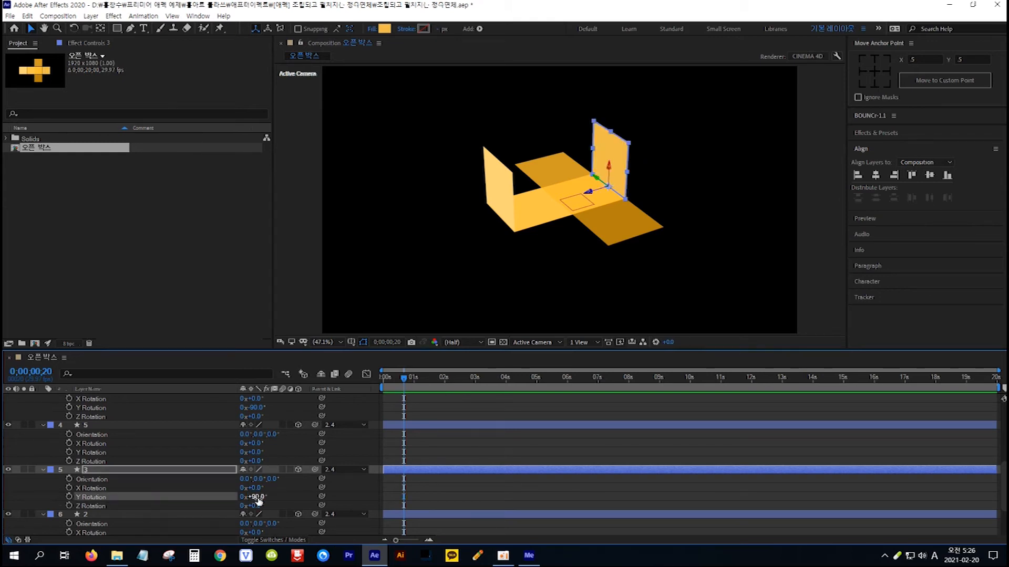
# Fold the layer 2 square upright by setting its X Rotation to 90°.
pyautogui.click(554, 169)
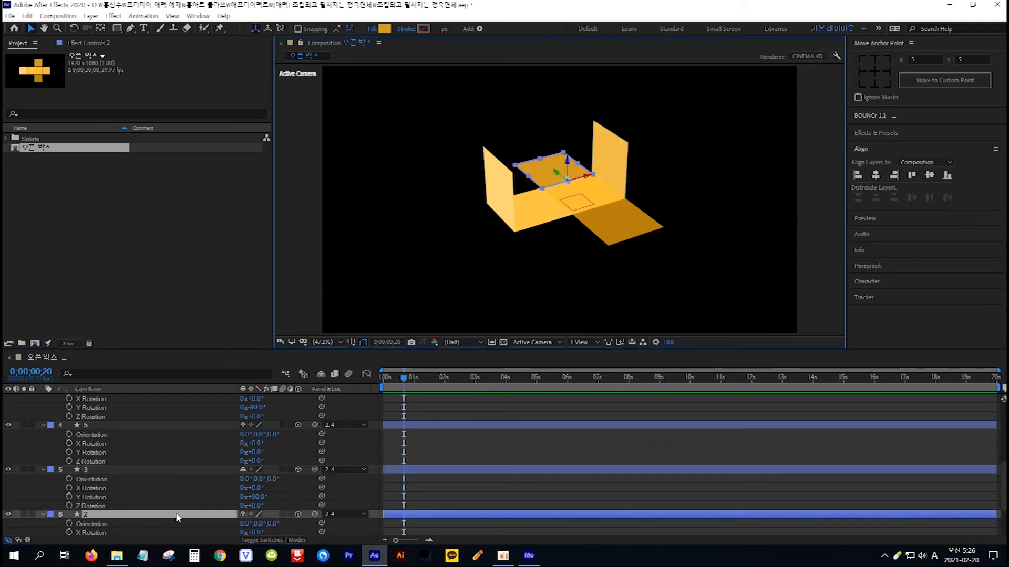
pyautogui.scroll(-1, 177, 517)
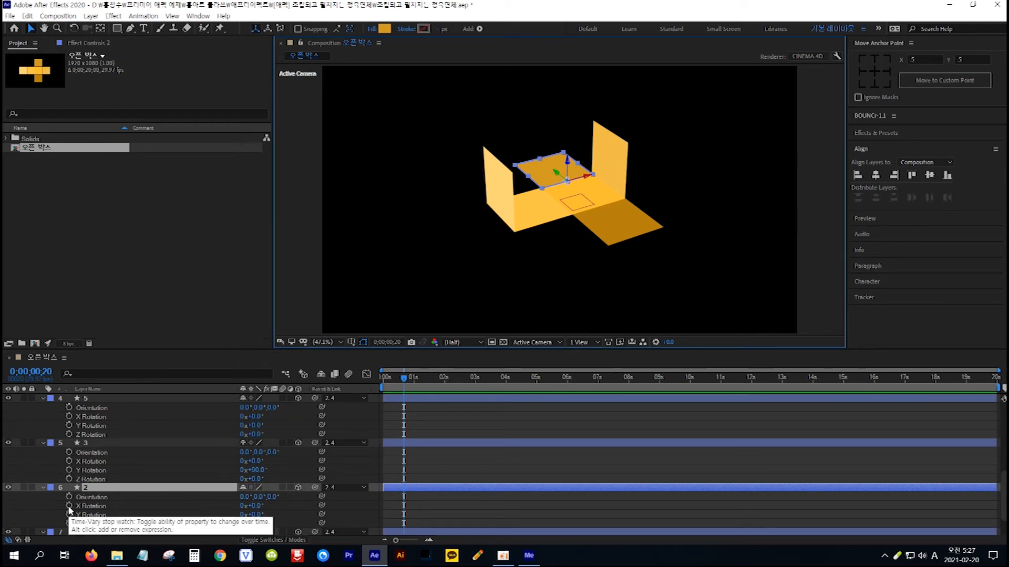
pyautogui.click(257, 506)
pyautogui.write('90')
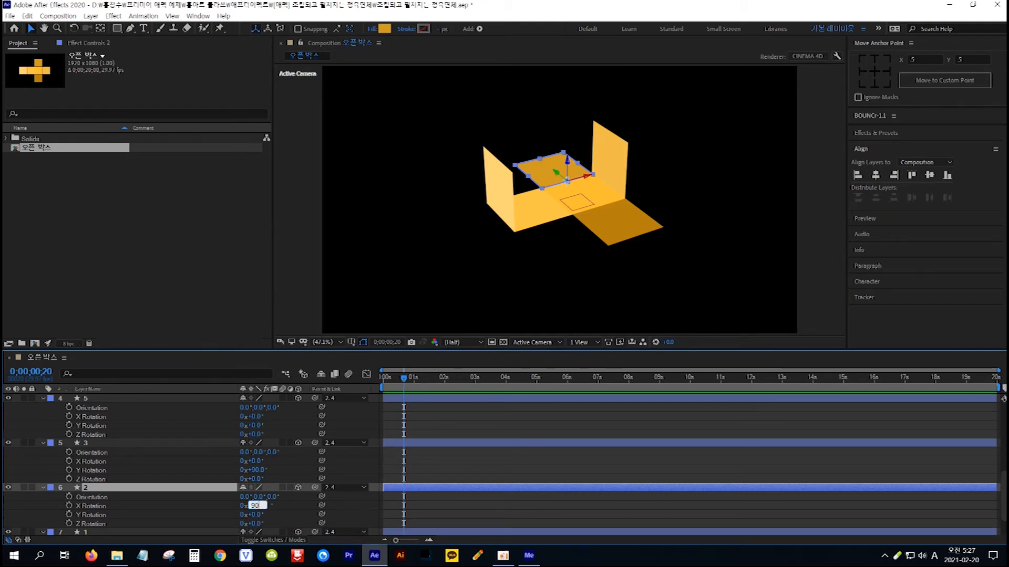
pyautogui.press('Return')
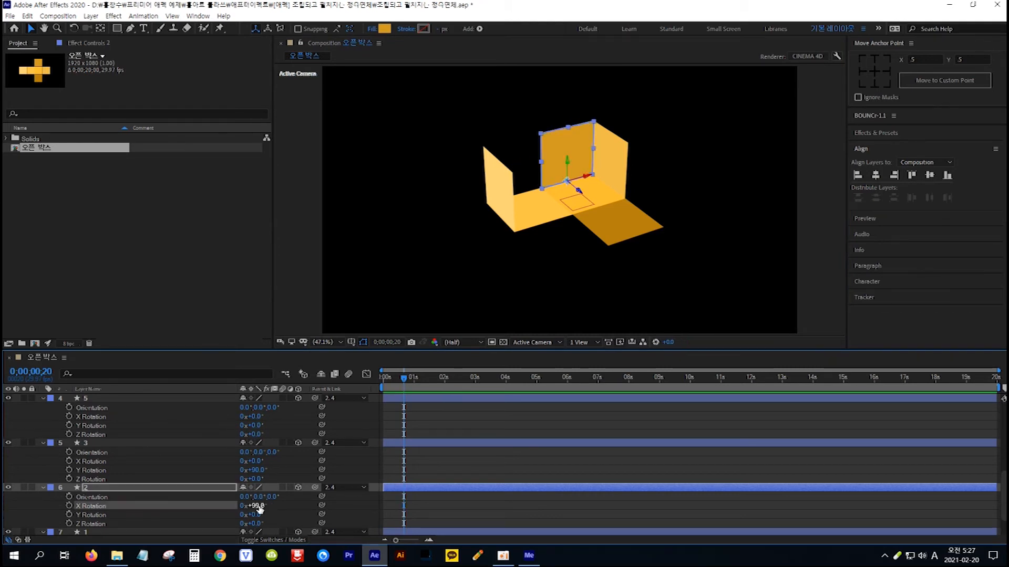
# Fold the layer 1 square upright by setting its X Rotation to -90°.
pyautogui.click(620, 223)
pyautogui.scroll(-3, 217, 452)
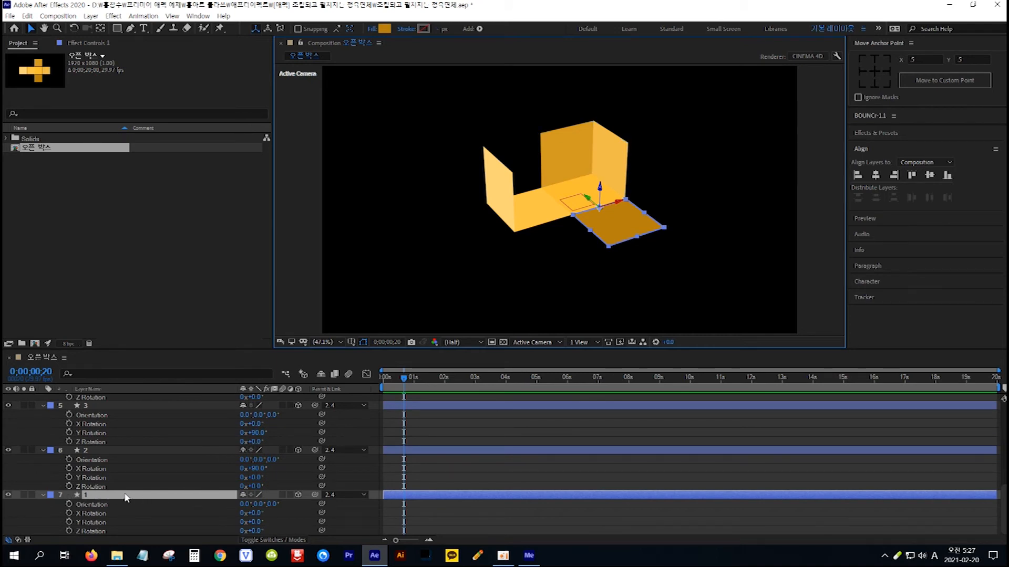
pyautogui.click(91, 514)
pyautogui.hotkey('ctrl', 'v')
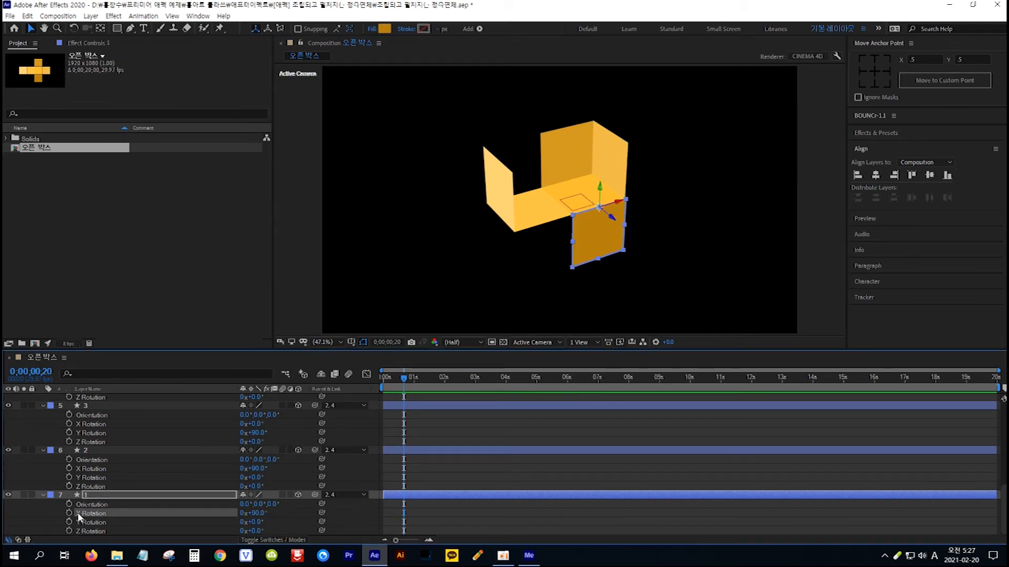
pyautogui.click(254, 512)
pyautogui.write('-90')
pyautogui.press('Return')
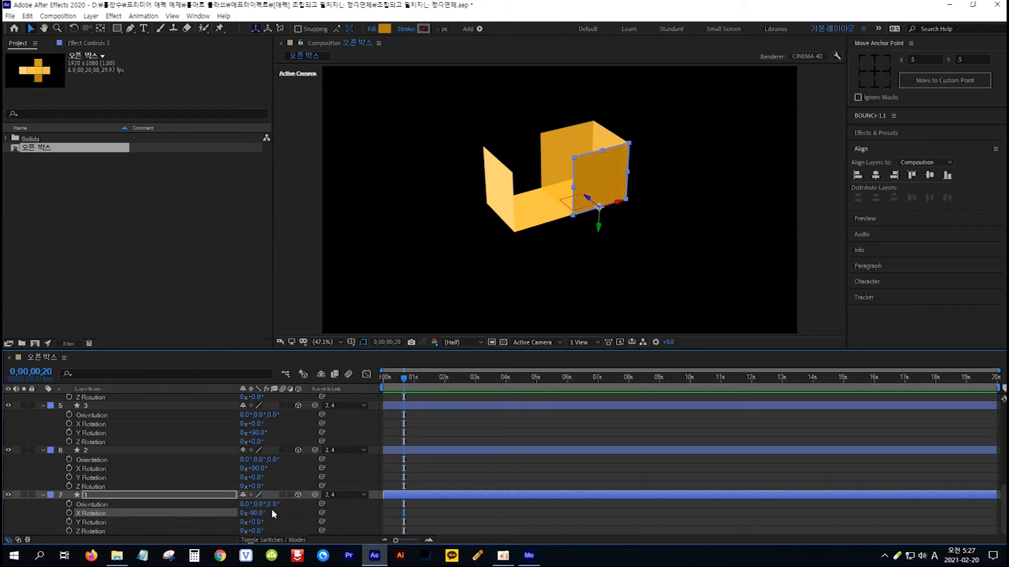
# Close the box by setting the Y Rotation of the layer 5 square to -90°.
pyautogui.click(540, 208)
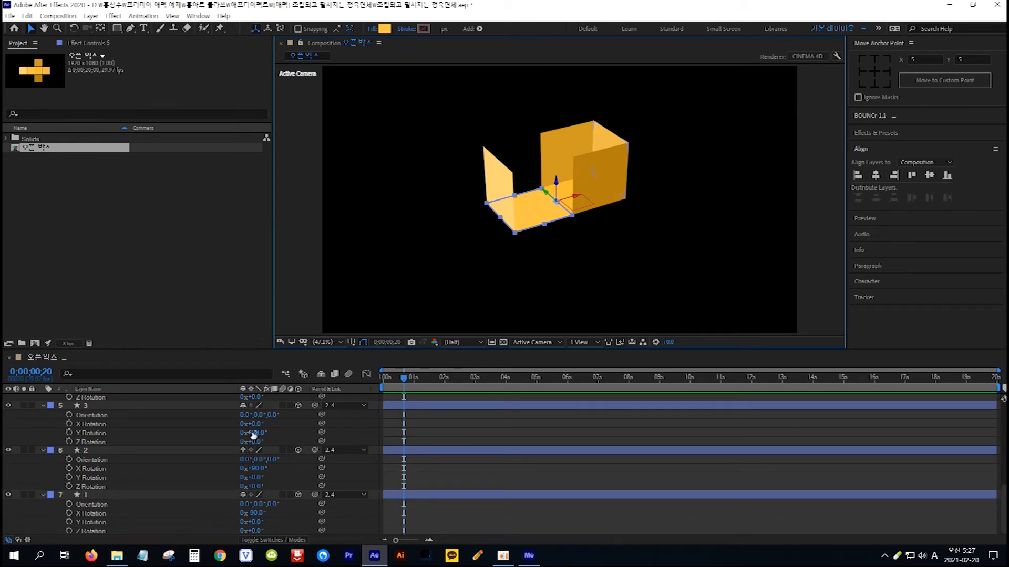
pyautogui.scroll(3, 222, 446)
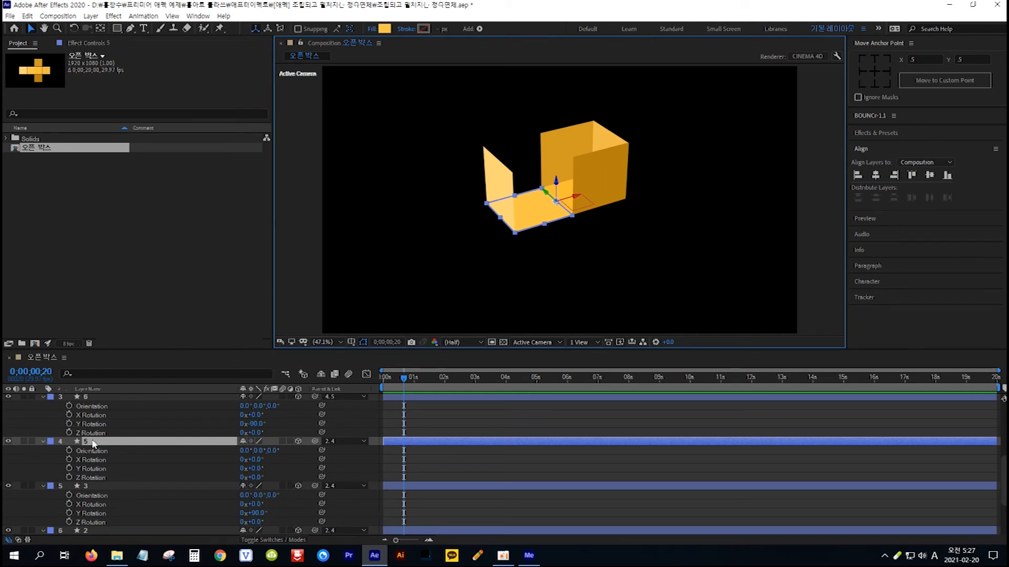
pyautogui.click(127, 443)
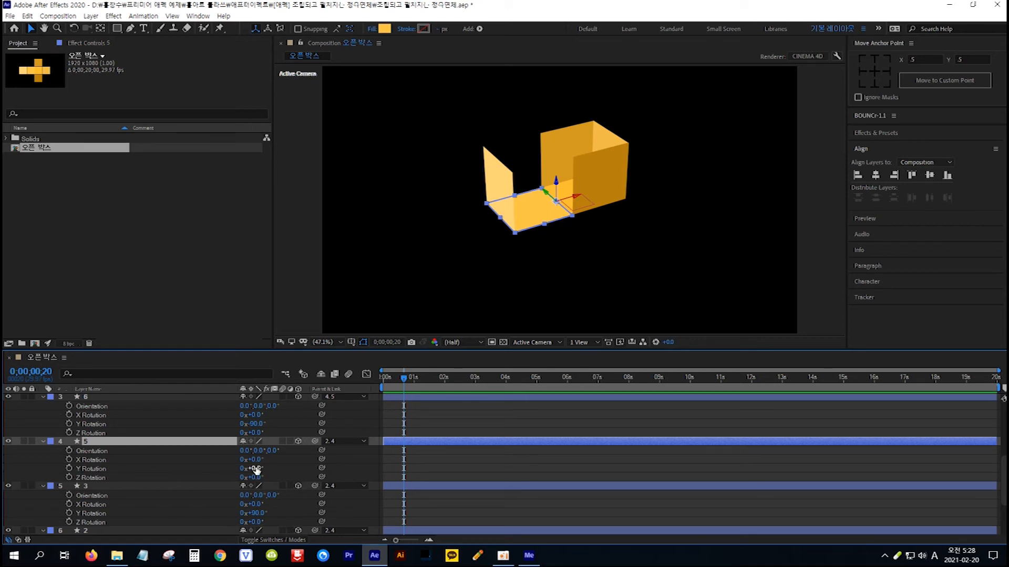
pyautogui.click(257, 469)
pyautogui.write('-90')
pyautogui.press('Return')
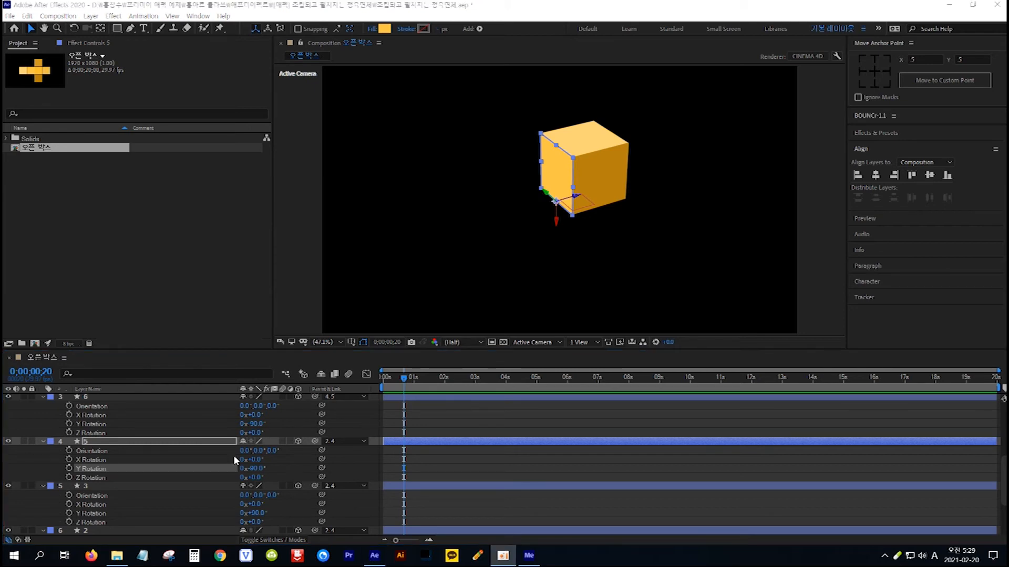
# Select all layers and add X, Y and Z Rotation keyframes for the closed box at 0;00;00;20.
pyautogui.click(141, 444)
pyautogui.hotkey('ctrl', 'a')
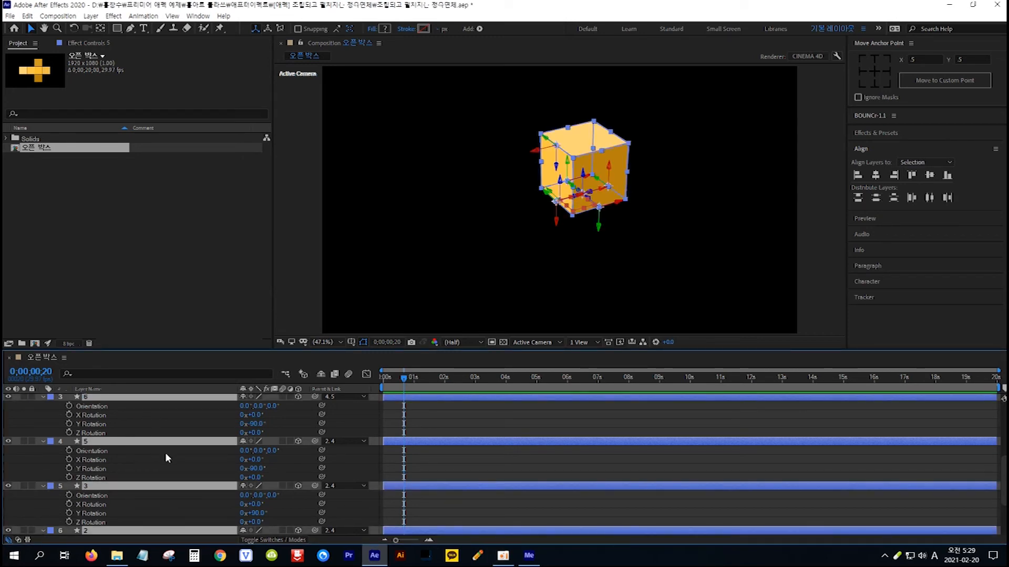
pyautogui.scroll(3, 166, 453)
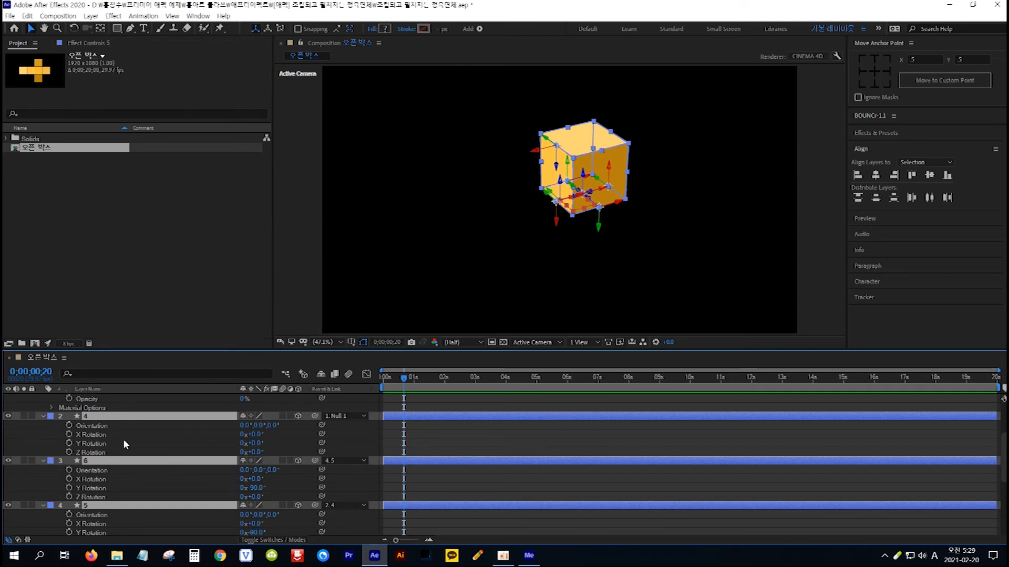
pyautogui.click(69, 433)
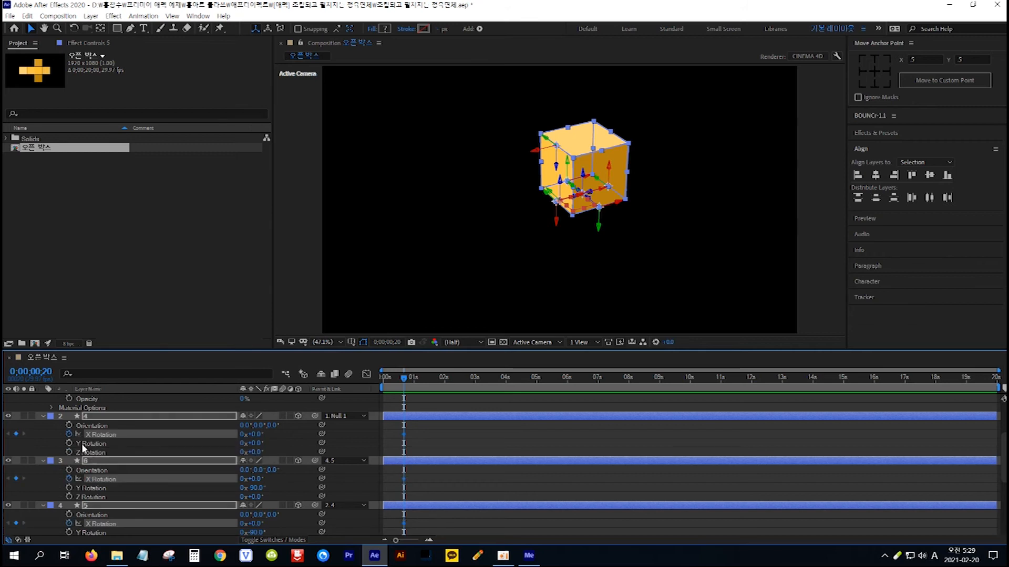
pyautogui.click(69, 443)
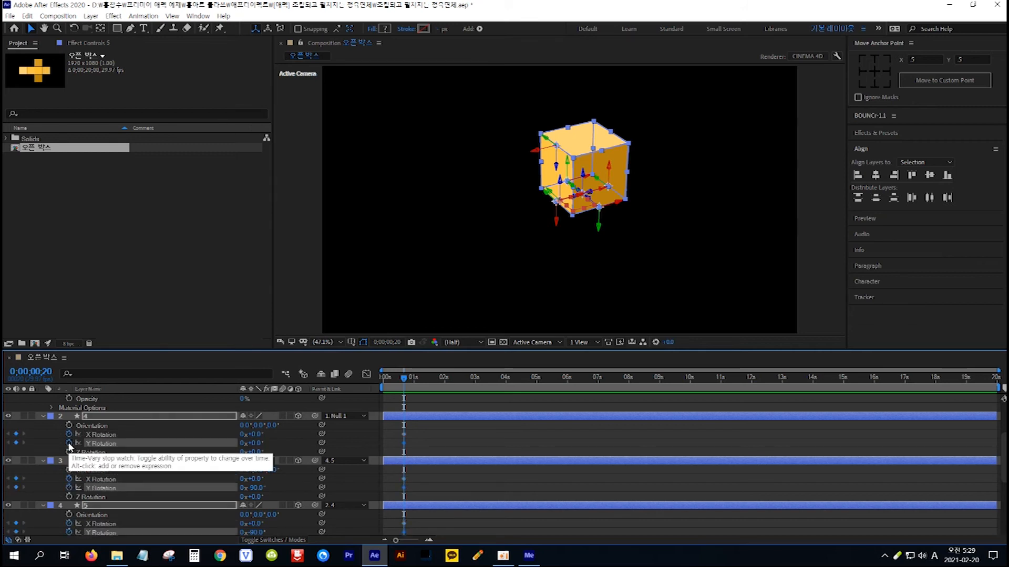
pyautogui.click(69, 452)
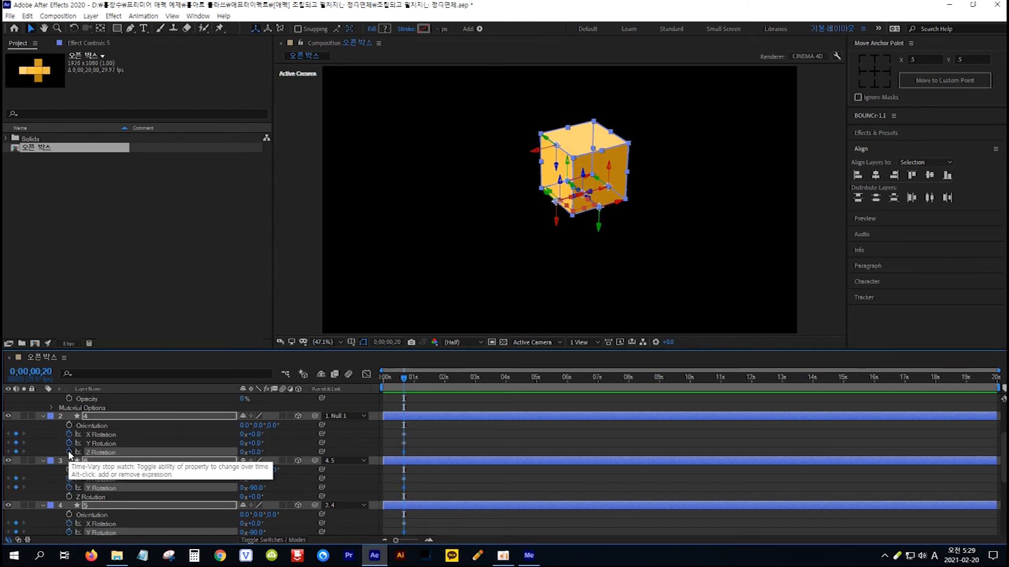
pyautogui.click(69, 497)
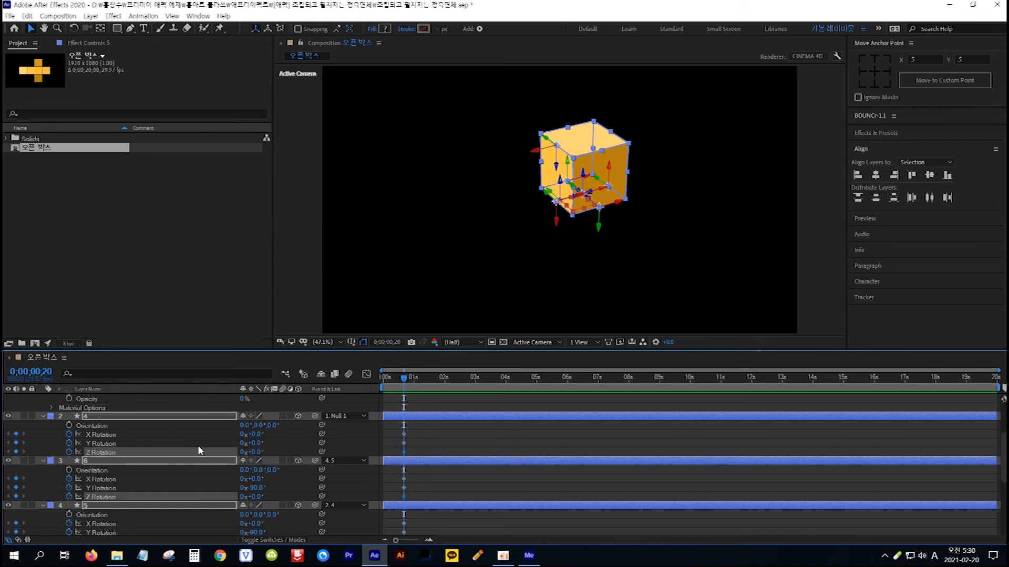
pyautogui.scroll(3, 198, 447)
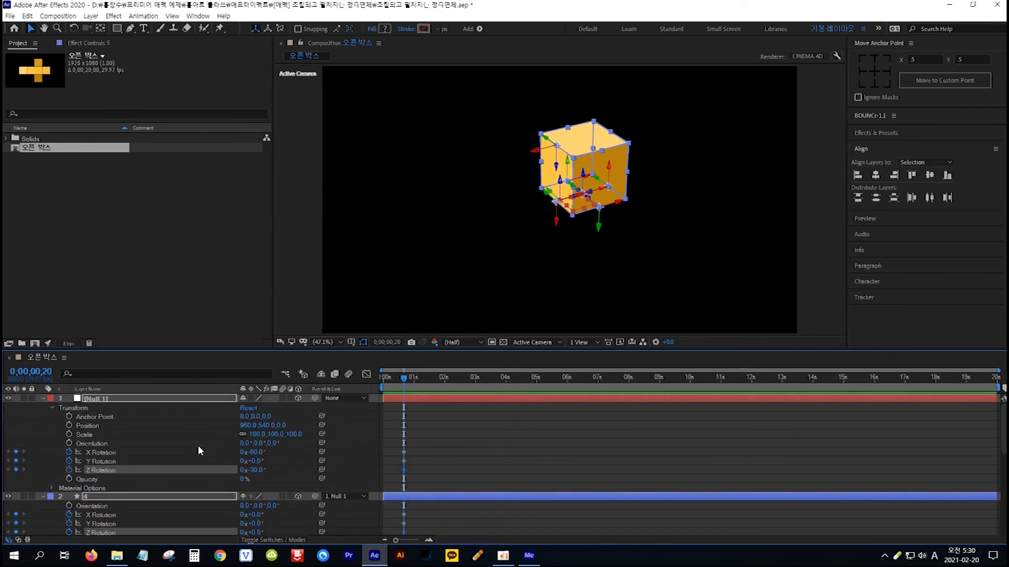
pyautogui.scroll(-3, 199, 451)
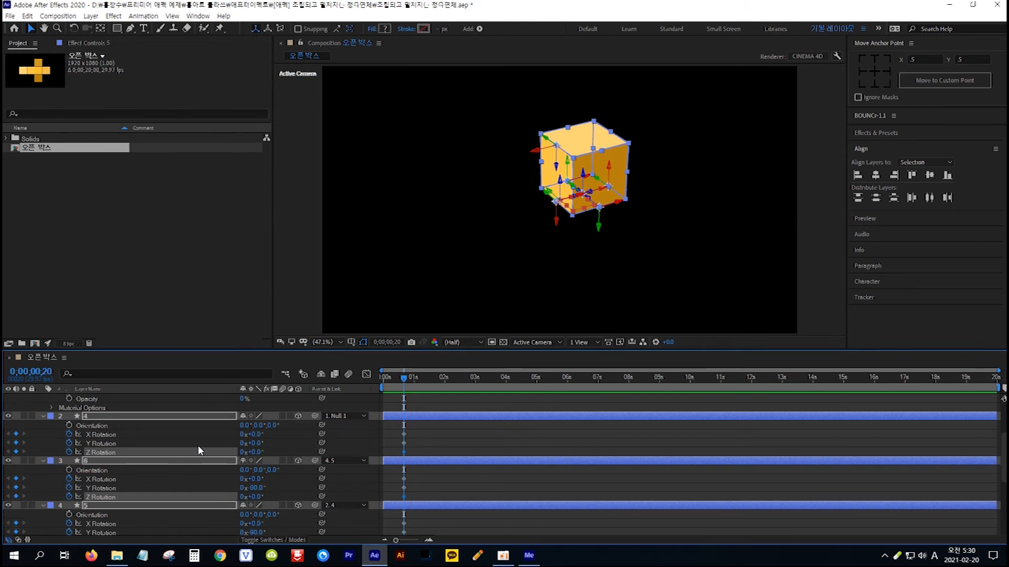
# Go to the first frame, set the Y Rotation of all selected layers to 0°, and deselect them.
pyautogui.press('Home')
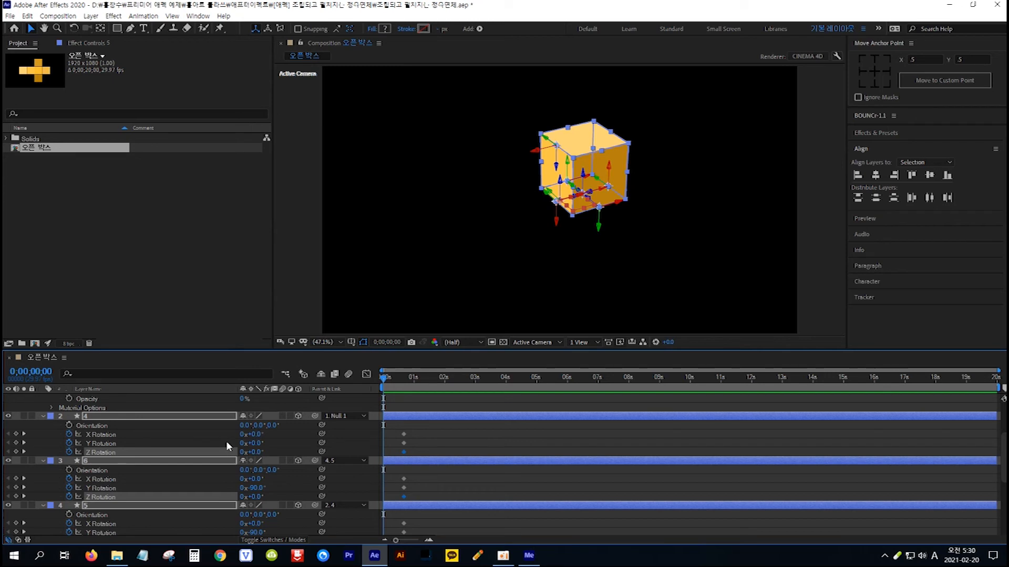
pyautogui.click(258, 487)
pyautogui.write('0')
pyautogui.press('Return')
pyautogui.scroll(-5, 259, 515)
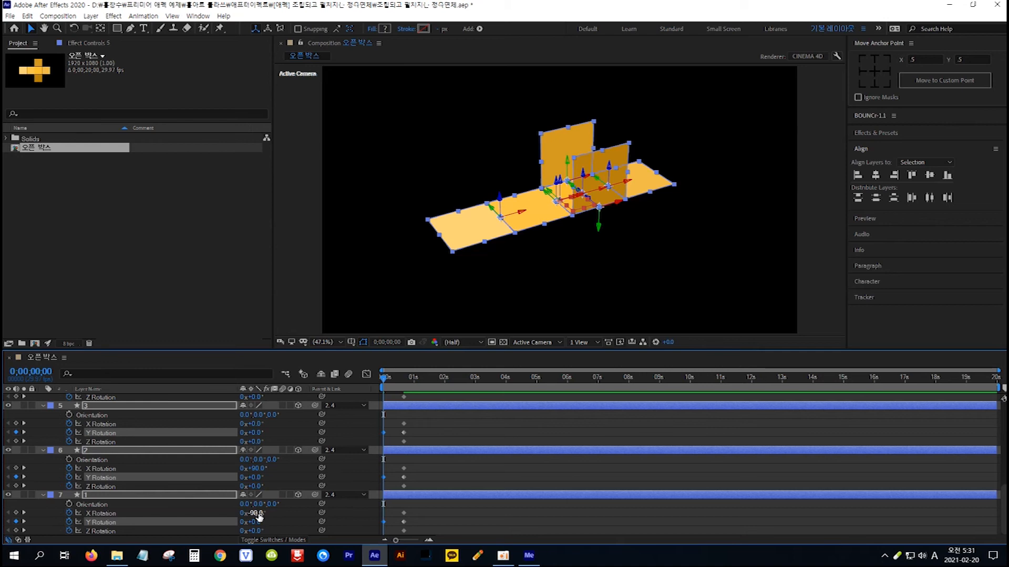
pyautogui.press('F2')
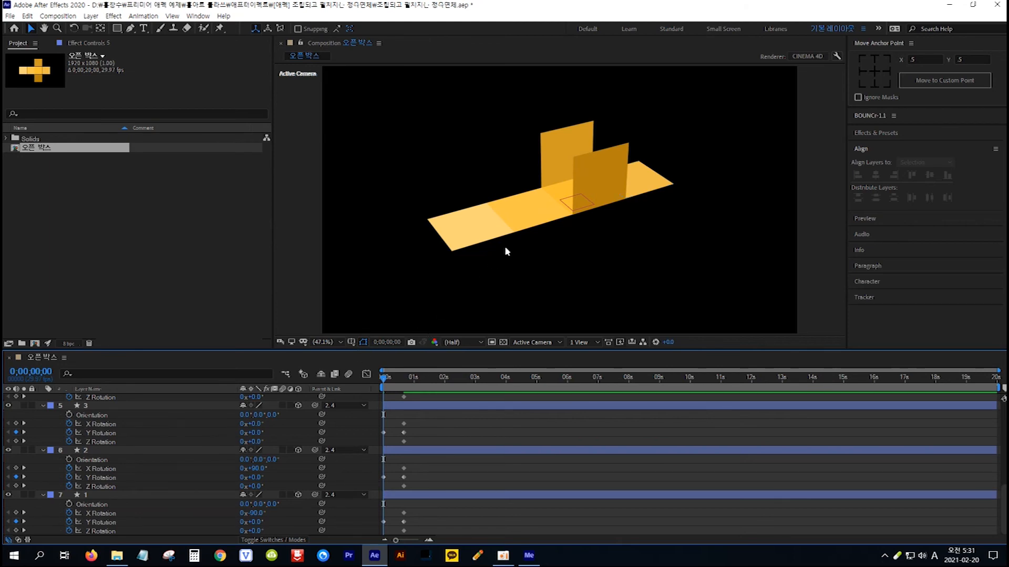
# Flatten the layer 2 square at the first frame by setting its X Rotation to 0°.
pyautogui.click(554, 147)
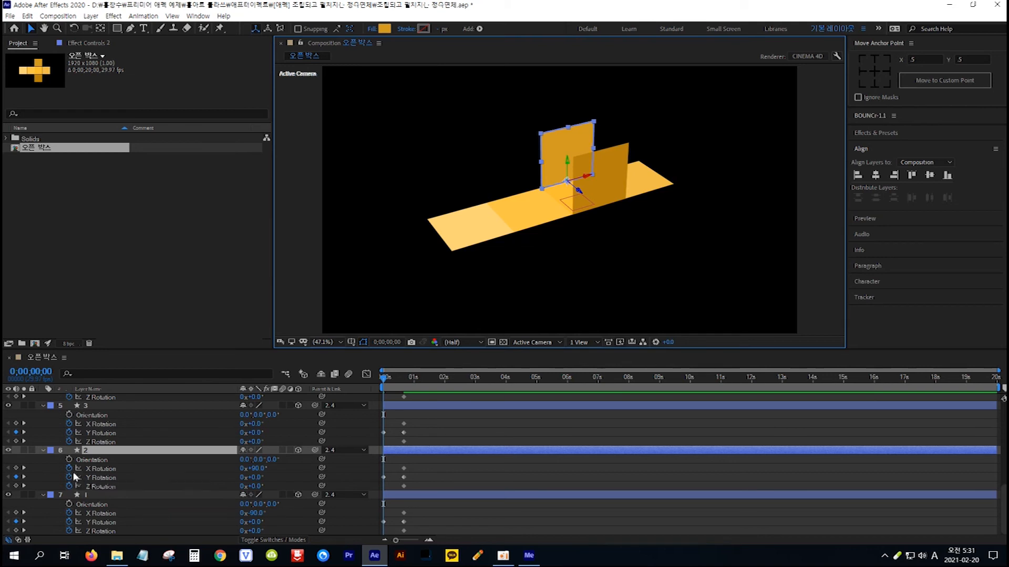
pyautogui.click(256, 468)
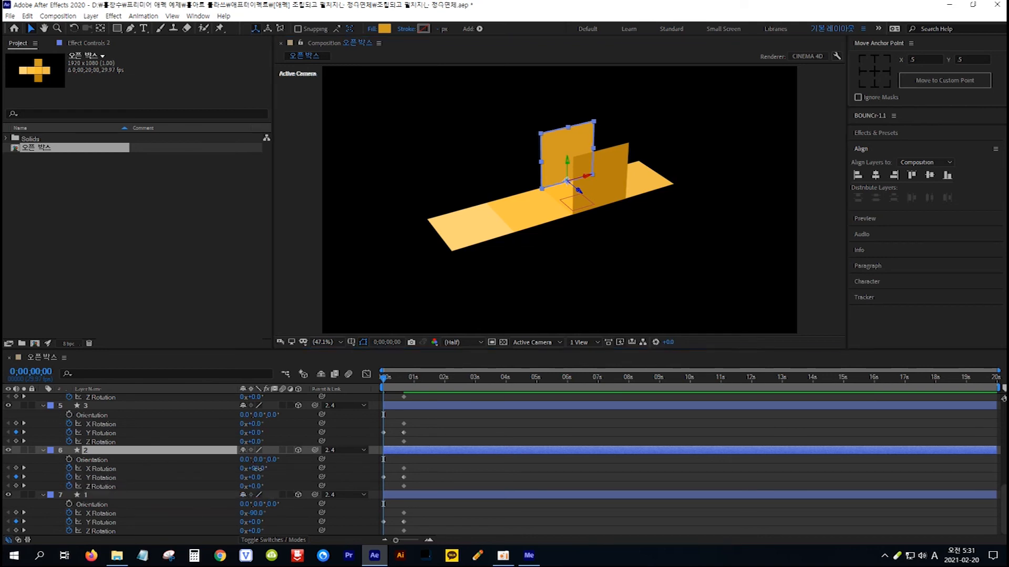
pyautogui.write('0')
pyautogui.press('Return')
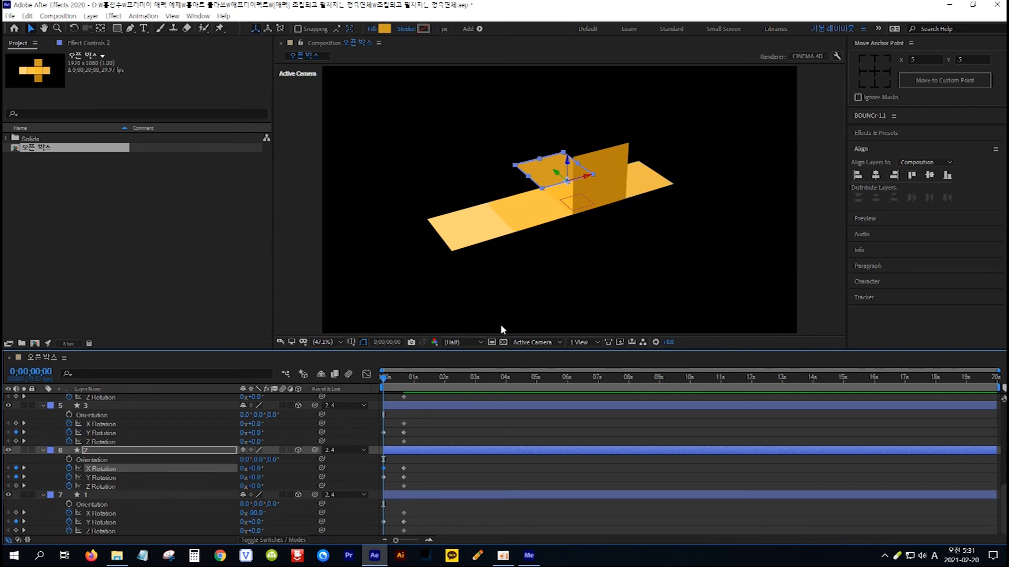
# Flatten the layer 1 square at the first frame by setting its X Rotation to 0°.
pyautogui.click(613, 159)
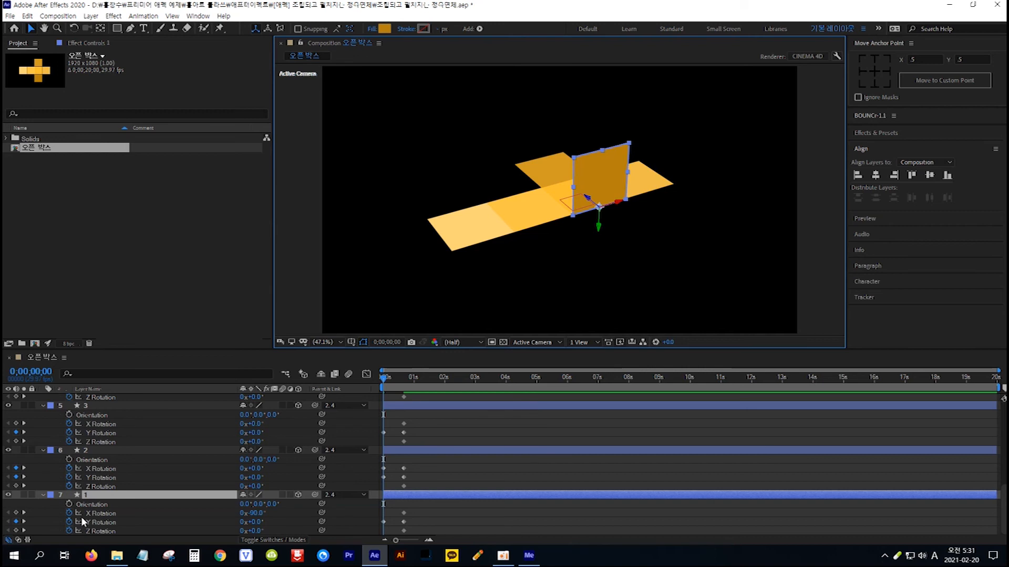
pyautogui.click(255, 513)
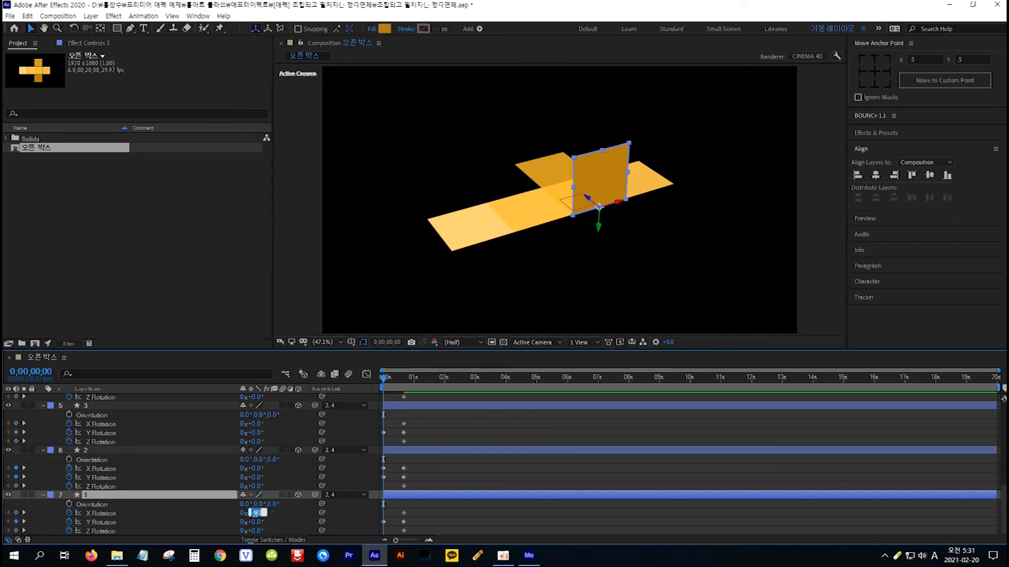
pyautogui.write('0')
pyautogui.press('Return')
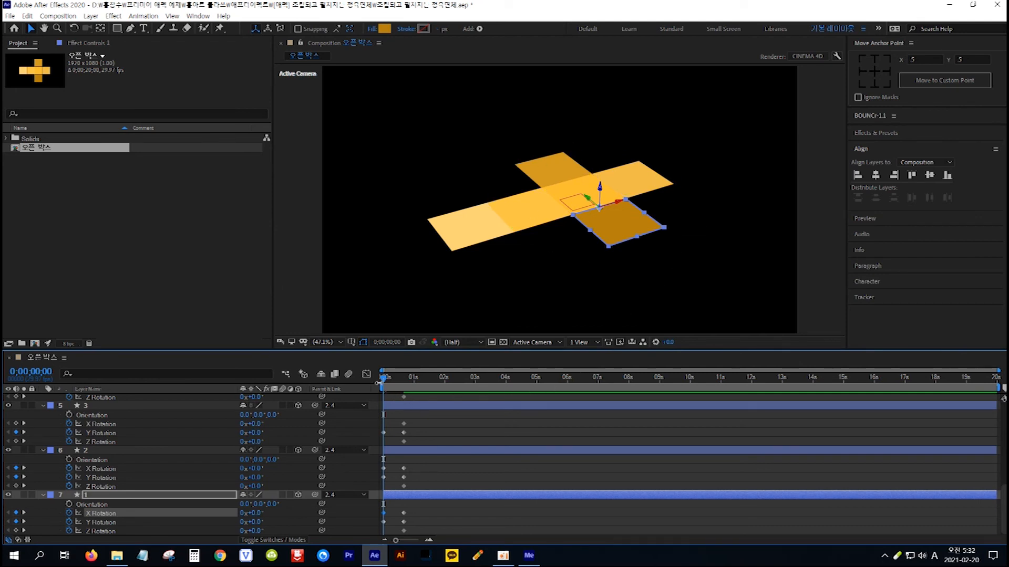
# Scrub from the first frame to 0;00;00;10 and back to check the folding animation, and select layer 1.
pyautogui.moveTo(384, 379)
pyautogui.mouseDown()
pyautogui.moveTo(405, 370)
pyautogui.moveTo(376, 378)
pyautogui.moveTo(403, 378)
pyautogui.moveTo(395, 380)
pyautogui.mouseUp()
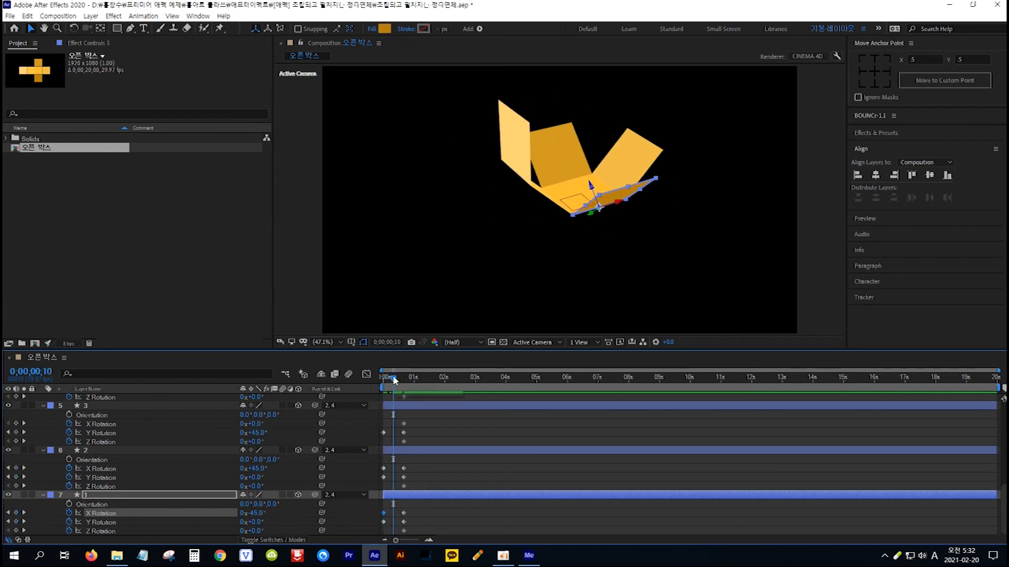
pyautogui.moveTo(395, 380); pyautogui.dragTo(379, 372)
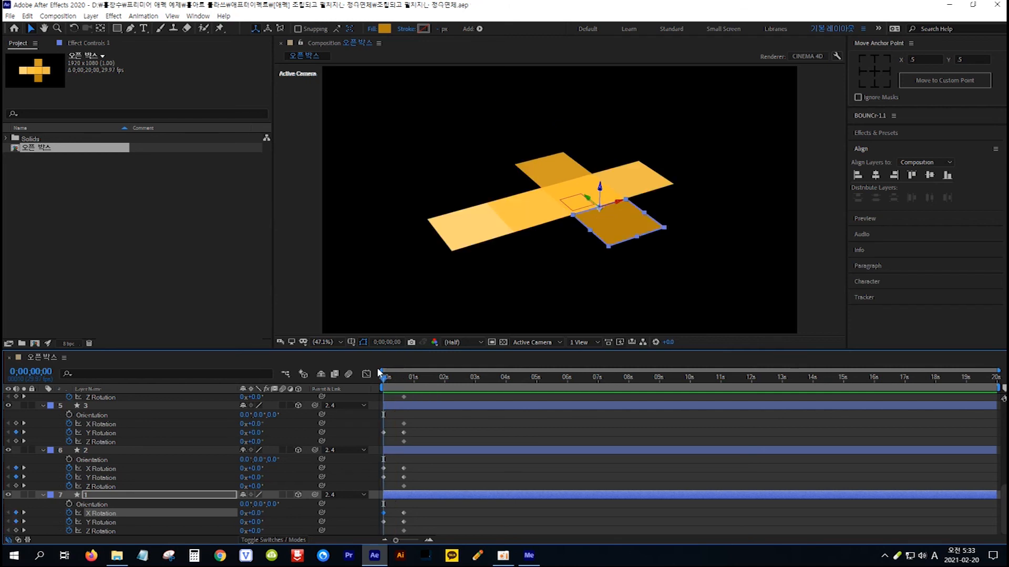
pyautogui.click(147, 492)
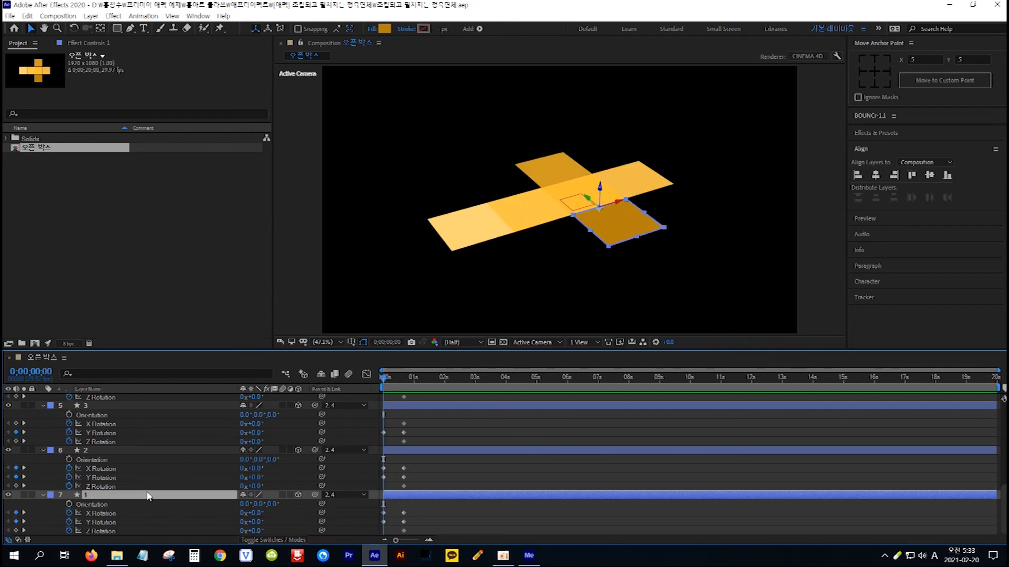
# Go to 0;00;01;10 and copy layer 4's first-frame Y Rotation keyframe to that time.
pyautogui.hotkey('ctrl', 'a')
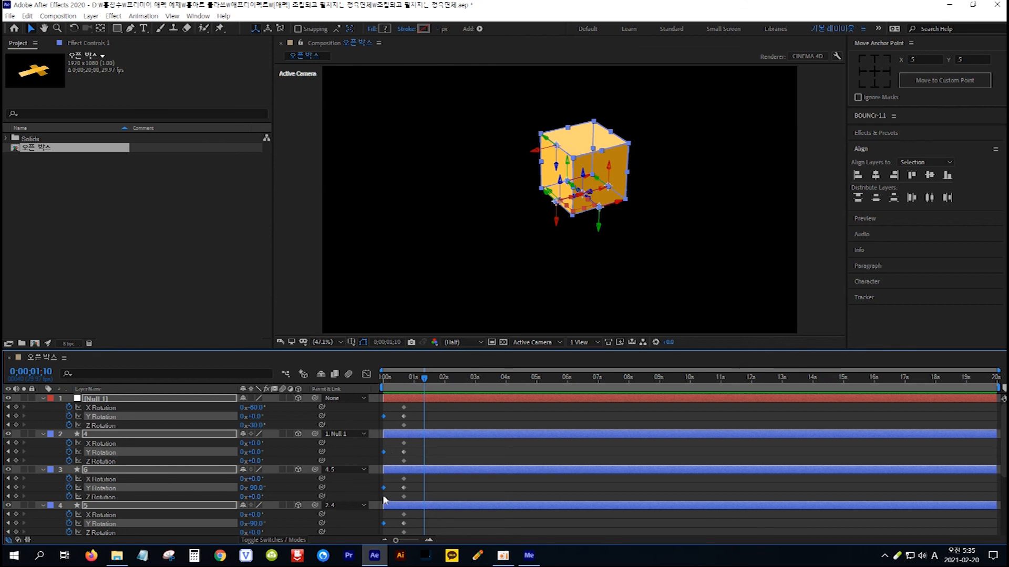
pyautogui.click(44, 373)
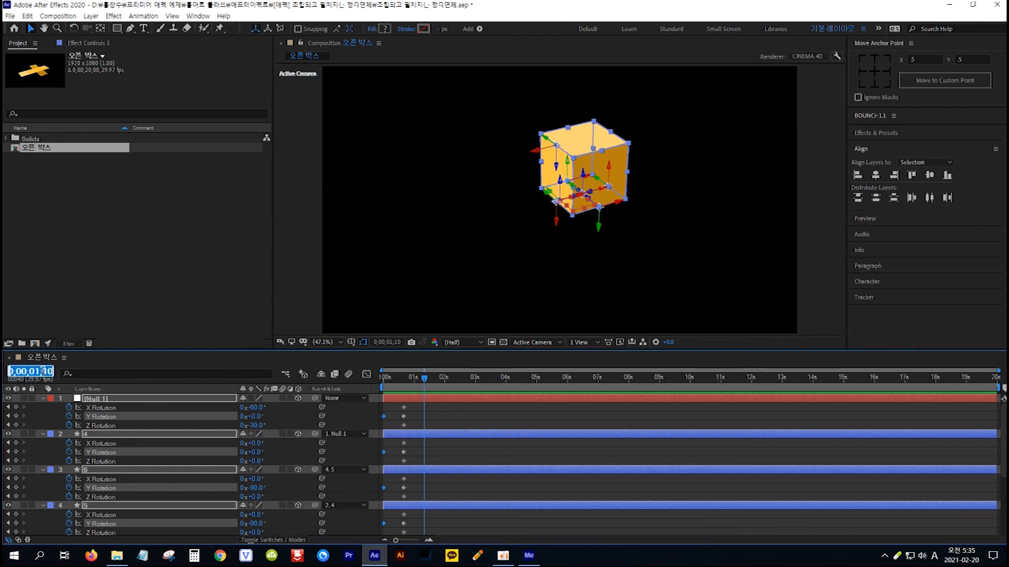
pyautogui.write('+40')
pyautogui.click(425, 378)
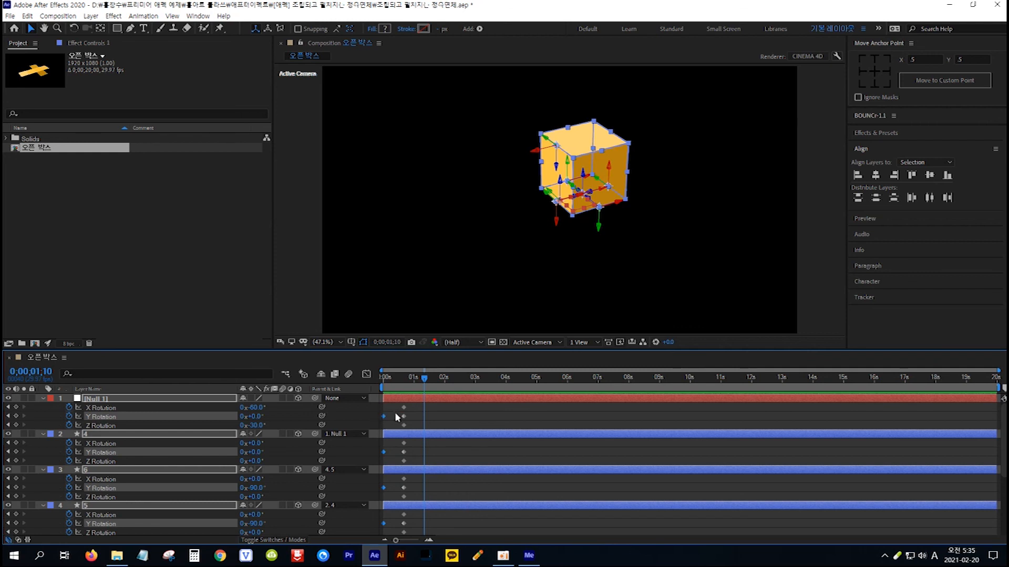
pyautogui.click(392, 446)
pyautogui.click(384, 452)
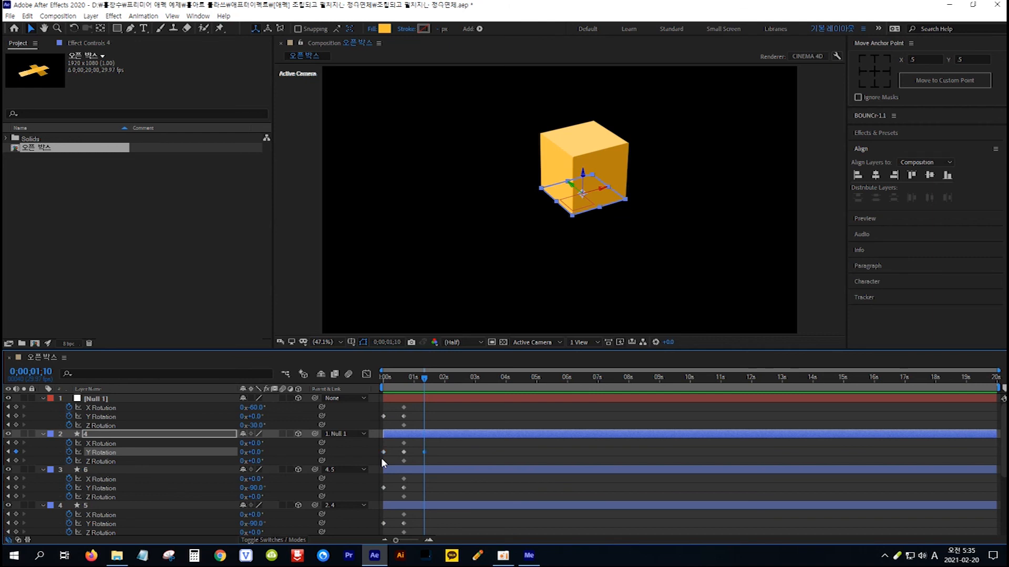
# Copy the first-frame Y Rotation keyframes of layers 6 and 5 to 0;00;01;10, one layer at a time.
pyautogui.click(392, 487)
pyautogui.click(383, 487)
pyautogui.moveTo(390, 482); pyautogui.dragTo(378, 496)
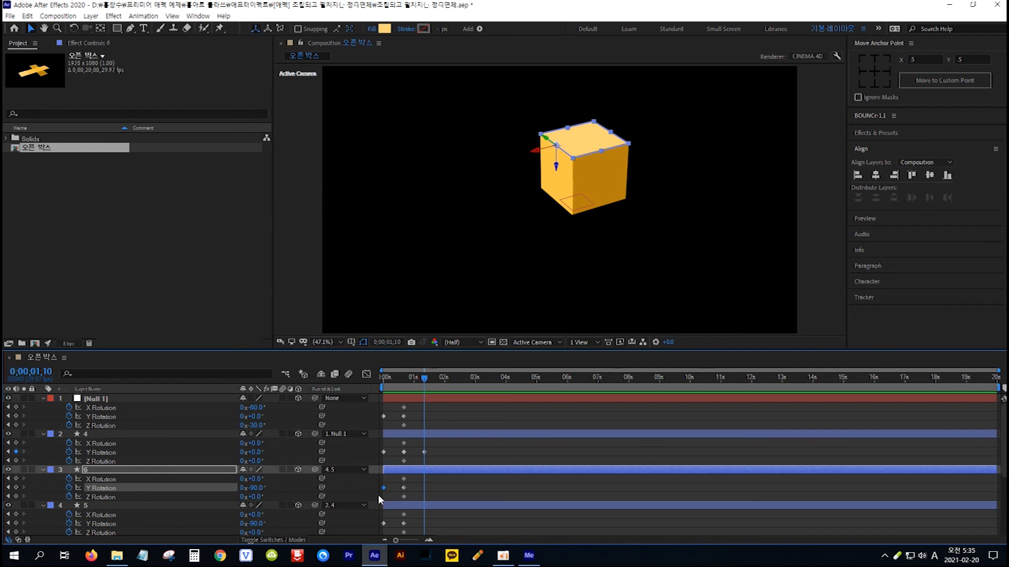
pyautogui.hotkey('ctrl', 'v')
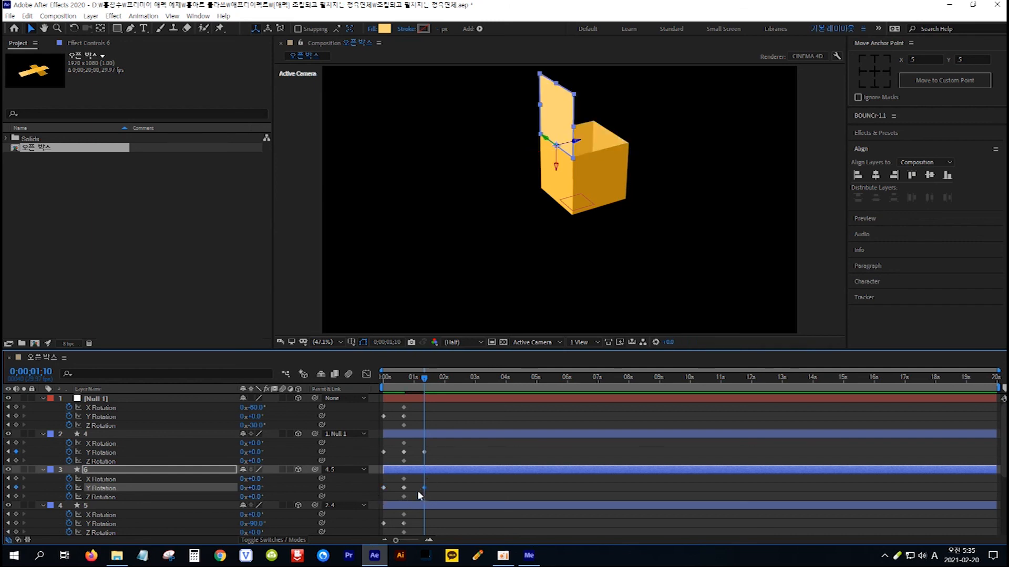
pyautogui.scroll(-2, 455, 480)
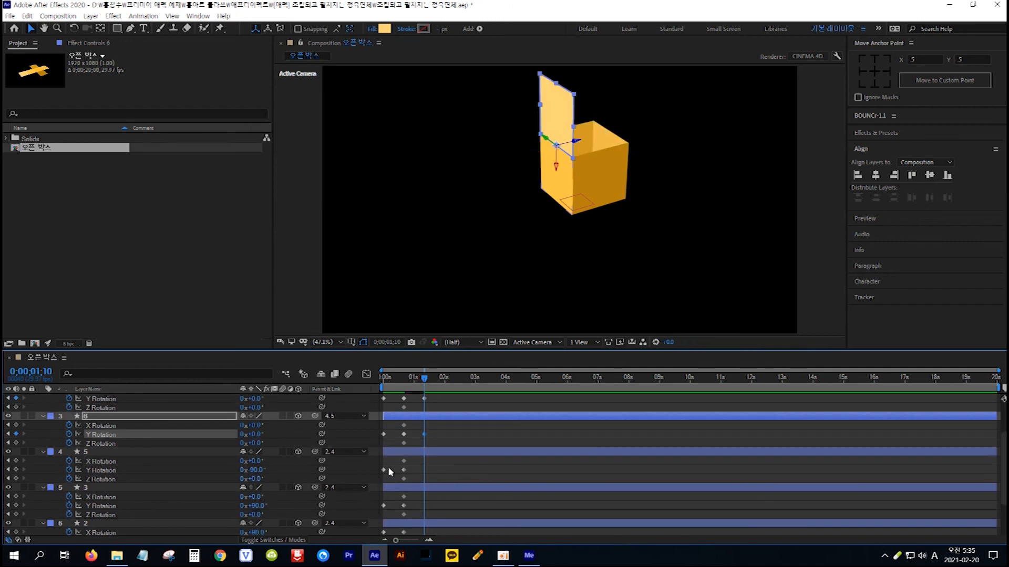
pyautogui.moveTo(389, 467); pyautogui.dragTo(379, 474)
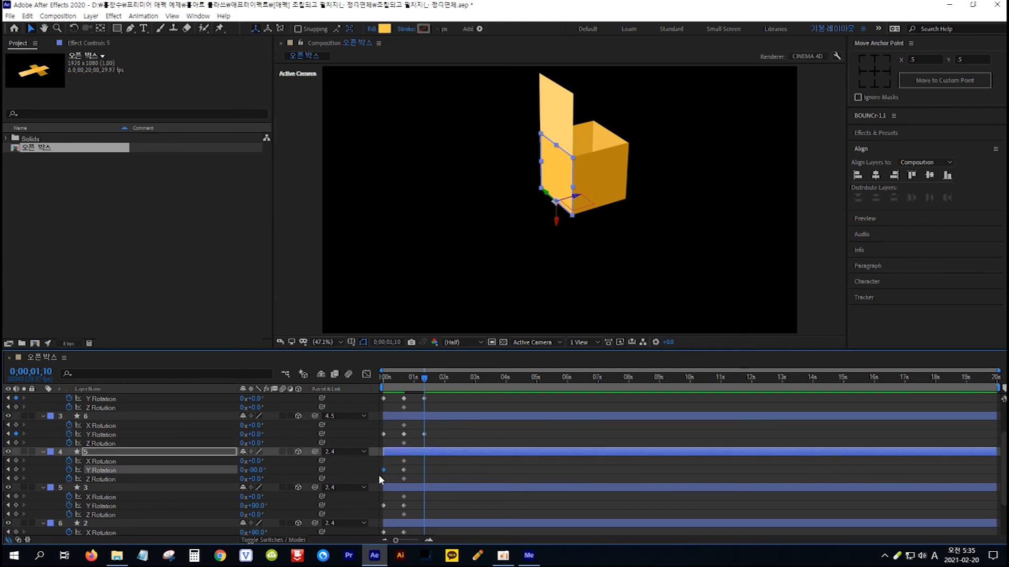
pyautogui.hotkey('ctrl', 'v')
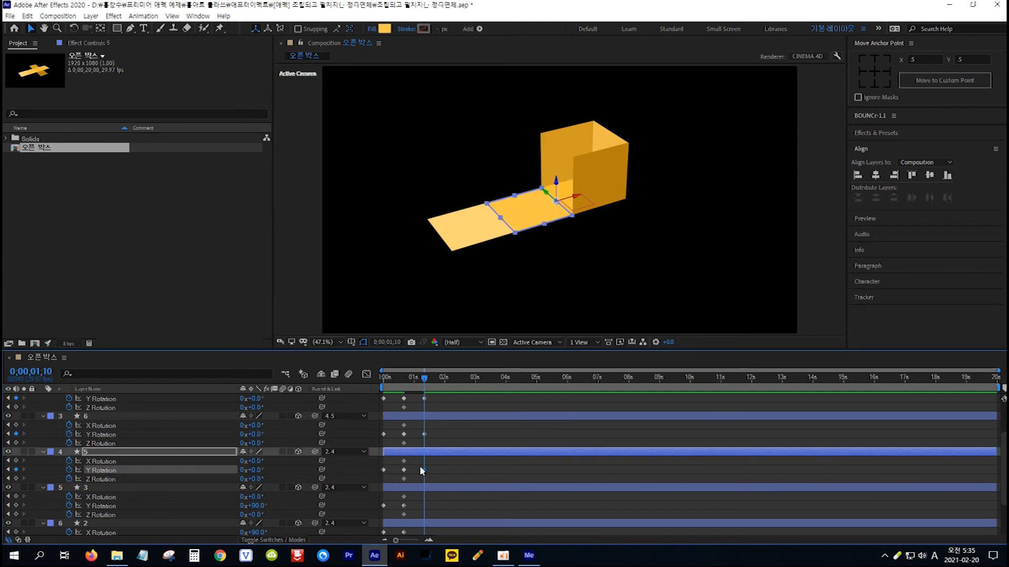
# Copy layer 3's first-frame Y Rotation keyframe to 0;00;01;10.
pyautogui.moveTo(388, 499); pyautogui.dragTo(378, 512)
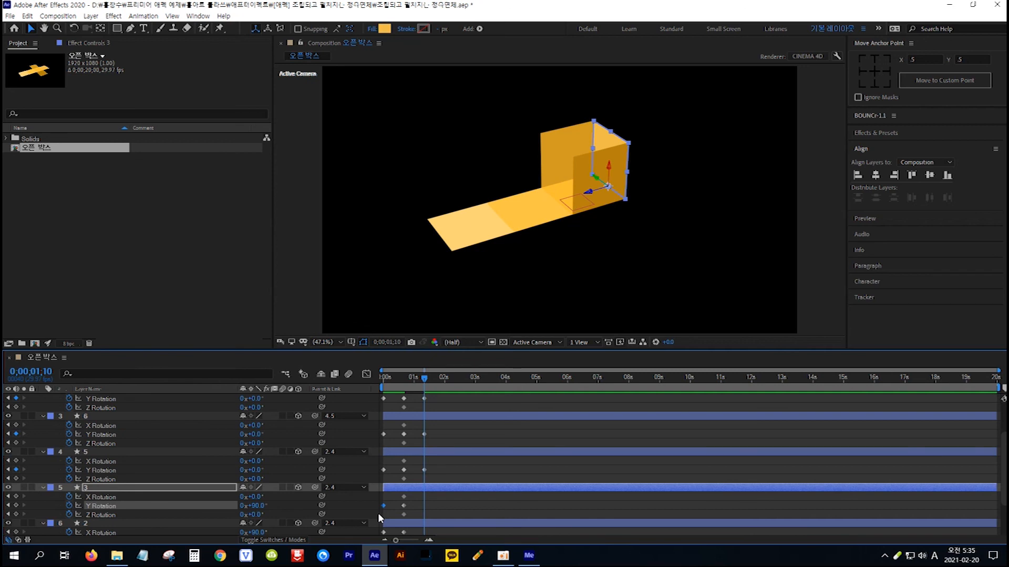
pyautogui.hotkey('ctrl', 'c')
pyautogui.hotkey('ctrl', 'v')
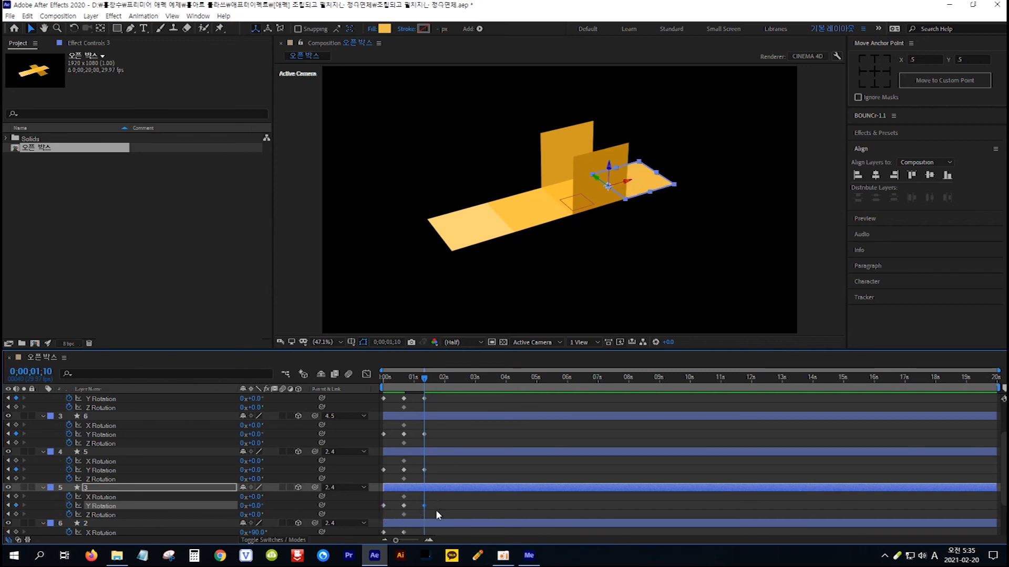
# Copy the first-frame X and Y Rotation keyframes of layers 2 and 1 to 0;00;01;10, one layer at a time.
pyautogui.scroll(-3, 452, 486)
pyautogui.moveTo(390, 475); pyautogui.dragTo(379, 493)
pyautogui.hotkey('ctrl', 'v')
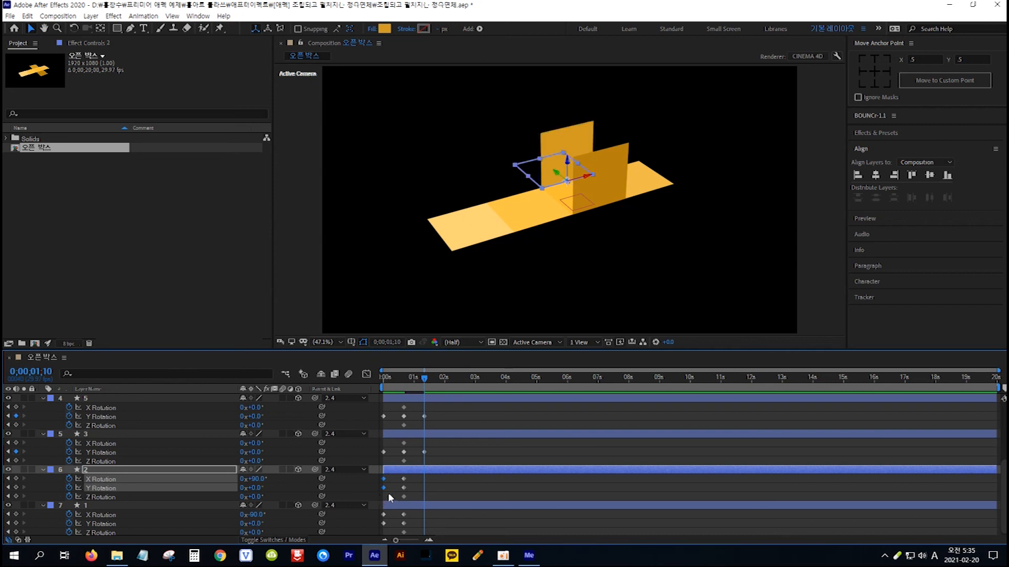
pyautogui.moveTo(395, 512); pyautogui.dragTo(376, 533)
pyautogui.hotkey('ctrl', 'v')
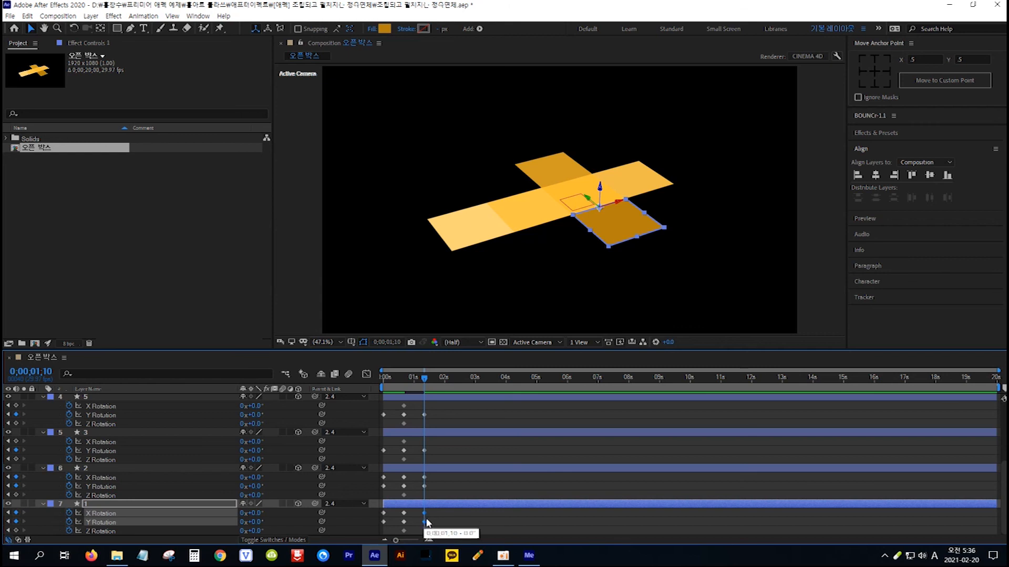
# Scrub the timeline around 0;00;01;10 to check the box unfolding, and return to the first frame.
pyautogui.scroll(3, 434, 516)
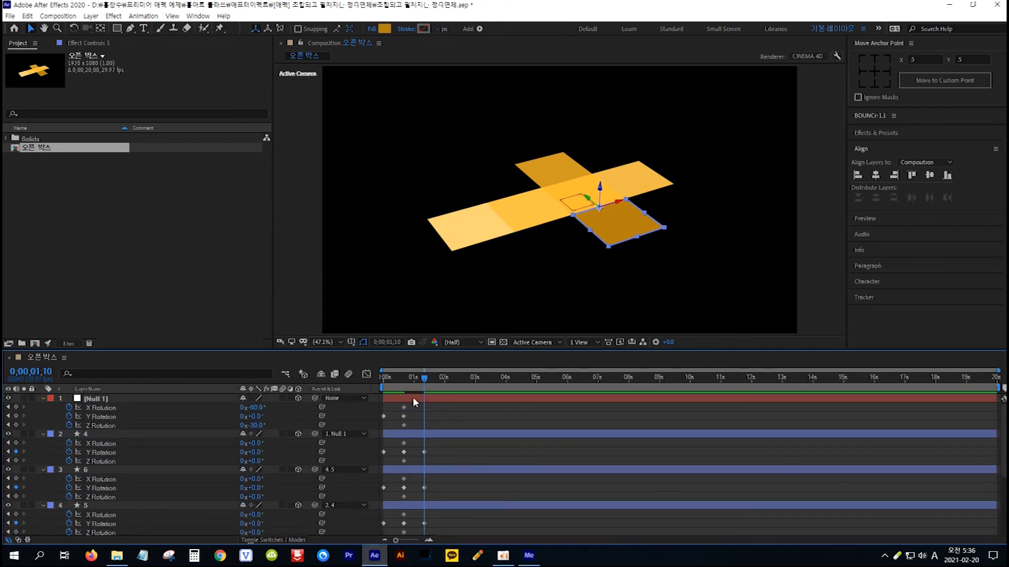
pyautogui.moveTo(425, 381)
pyautogui.mouseDown()
pyautogui.moveTo(374, 388)
pyautogui.moveTo(424, 379)
pyautogui.mouseUp()
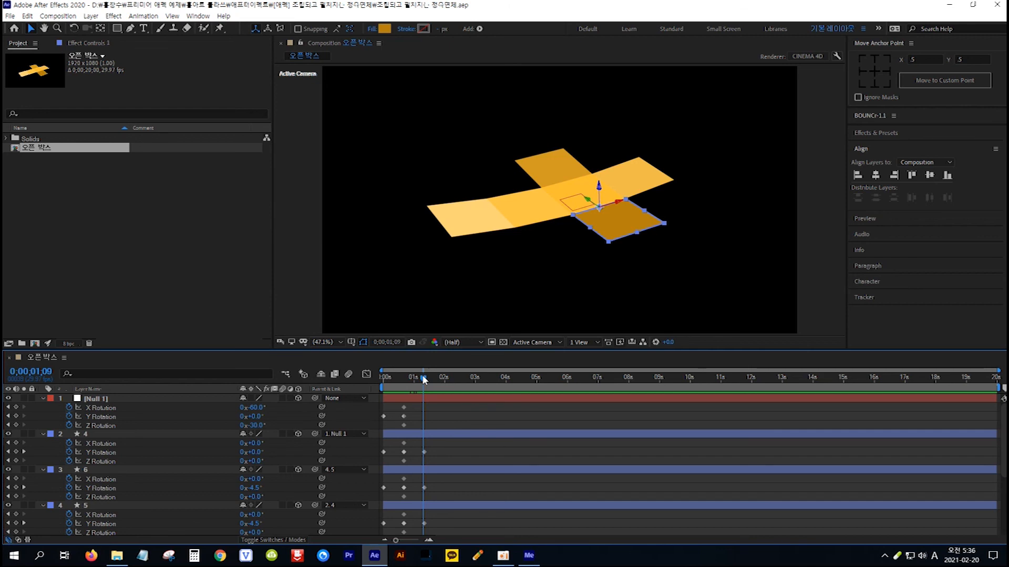
pyautogui.press('Home')
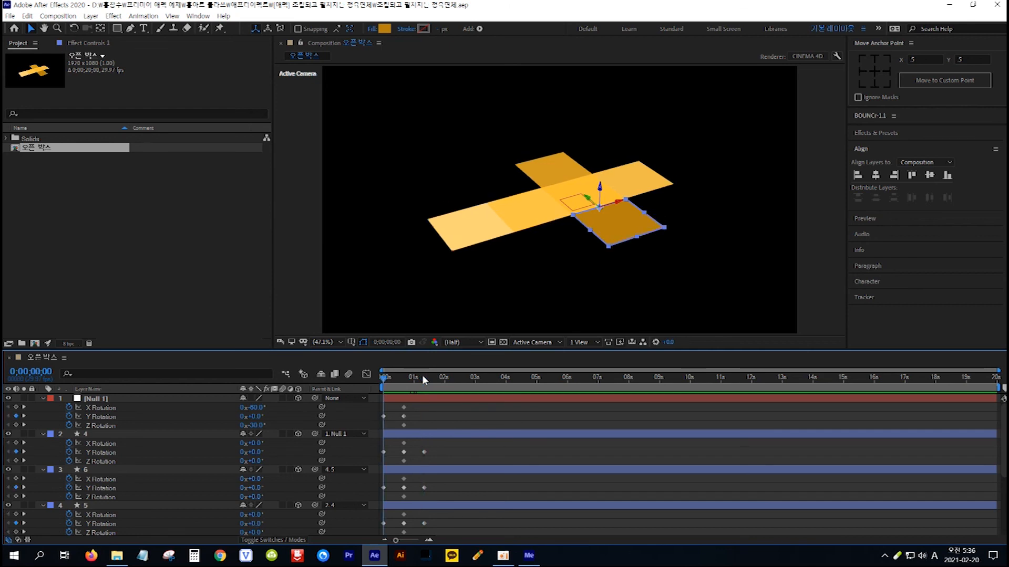